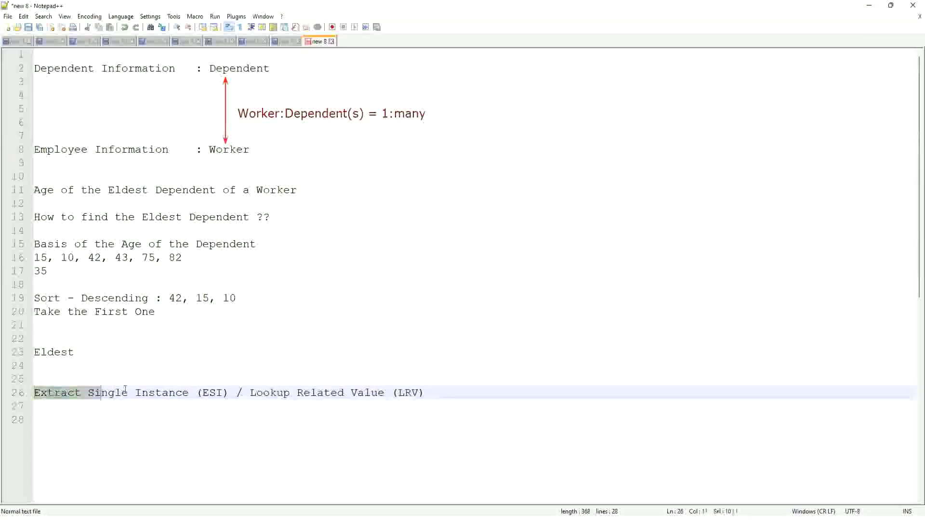
- Start a proxy session acting on behalf of the chosen worker
left_click_drag(138, 393, 188, 397)
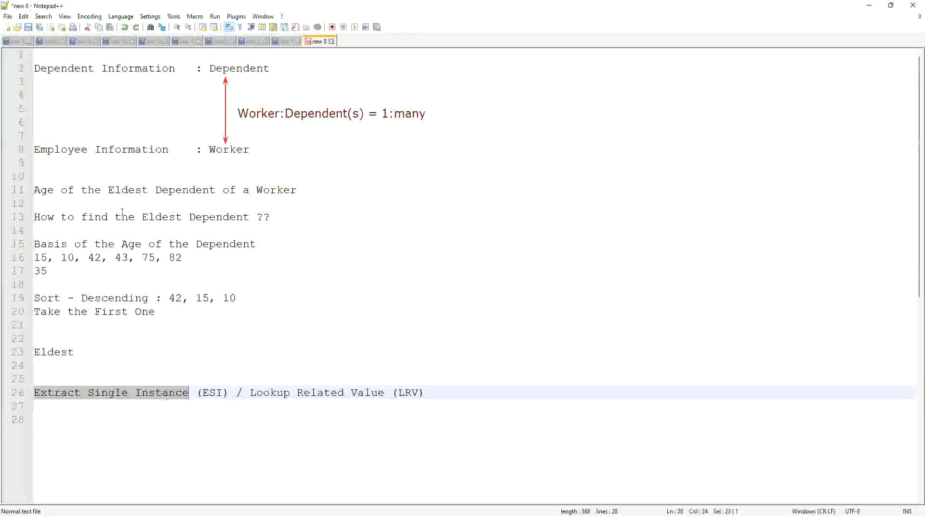
left_click(313, 190)
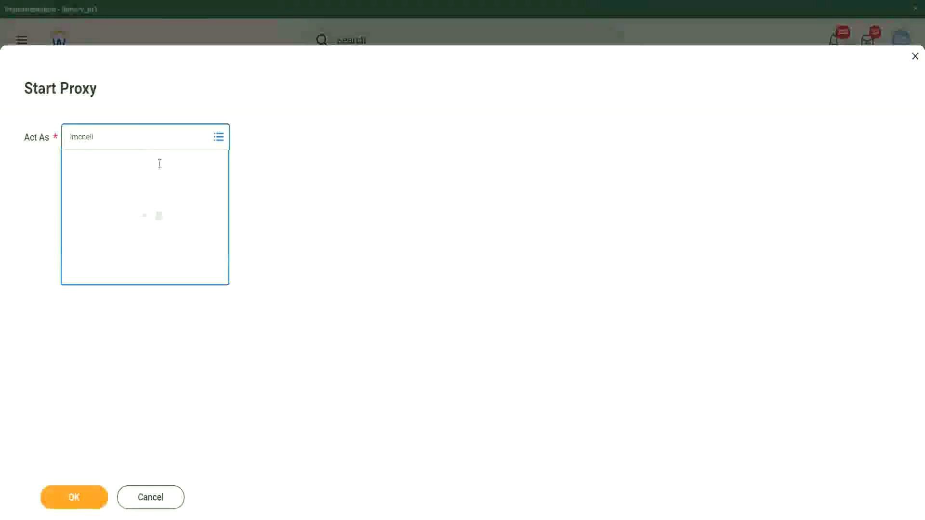
left_click(154, 159)
left_click(77, 499)
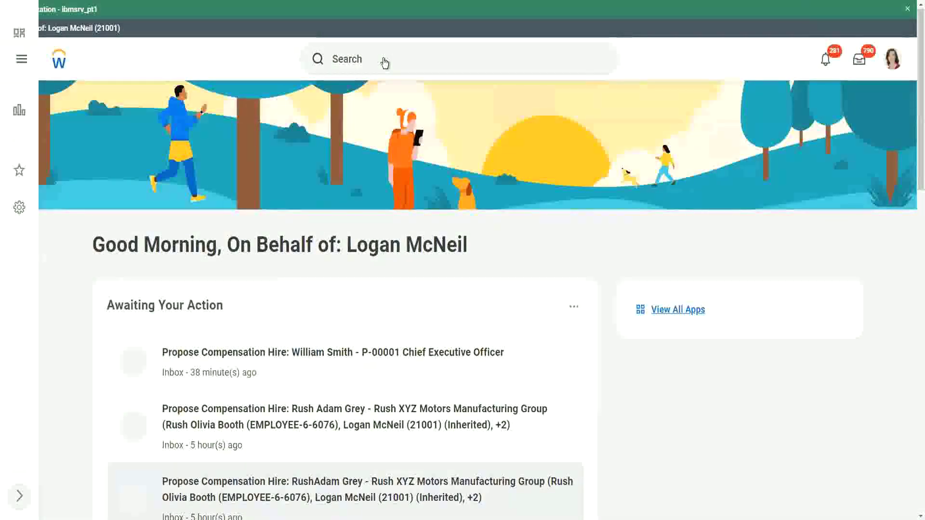
- Search 'rd: ww' and open the WW Base Pay Details report
left_click(384, 59)
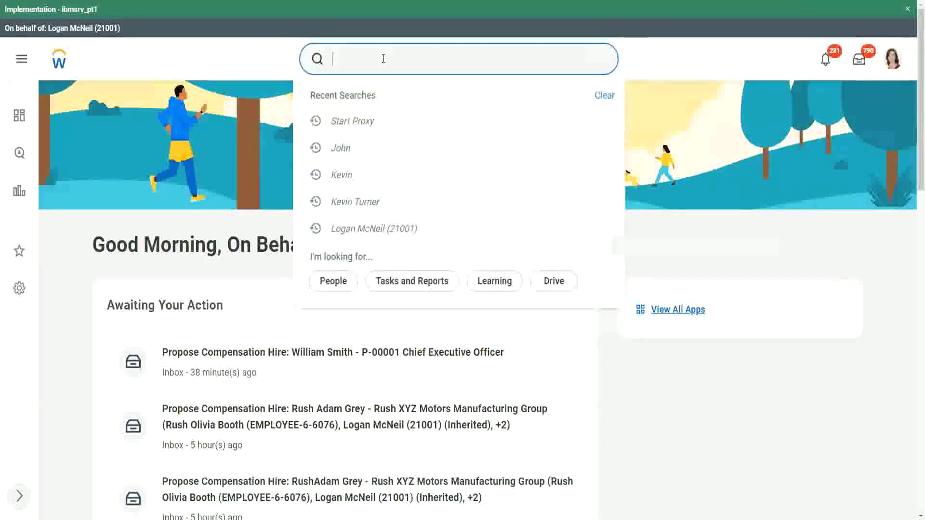
type("rd: ww")
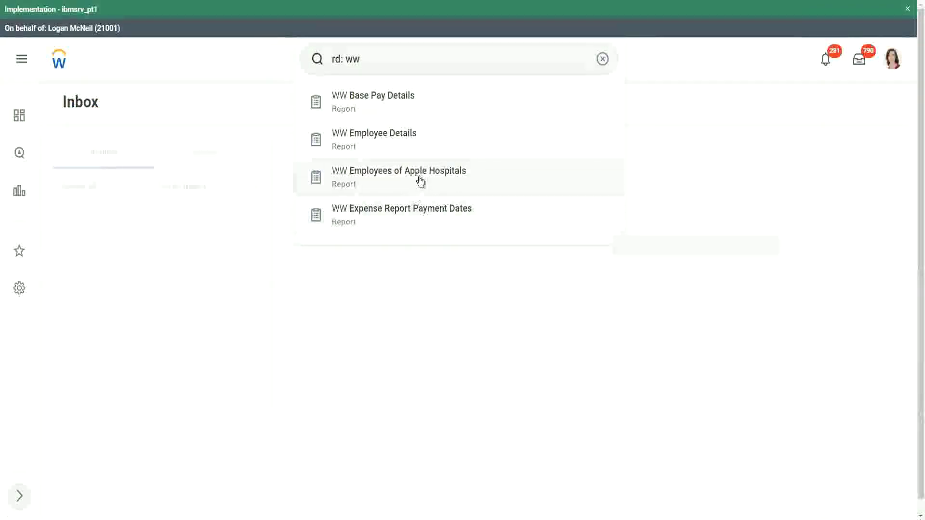
left_click(409, 100)
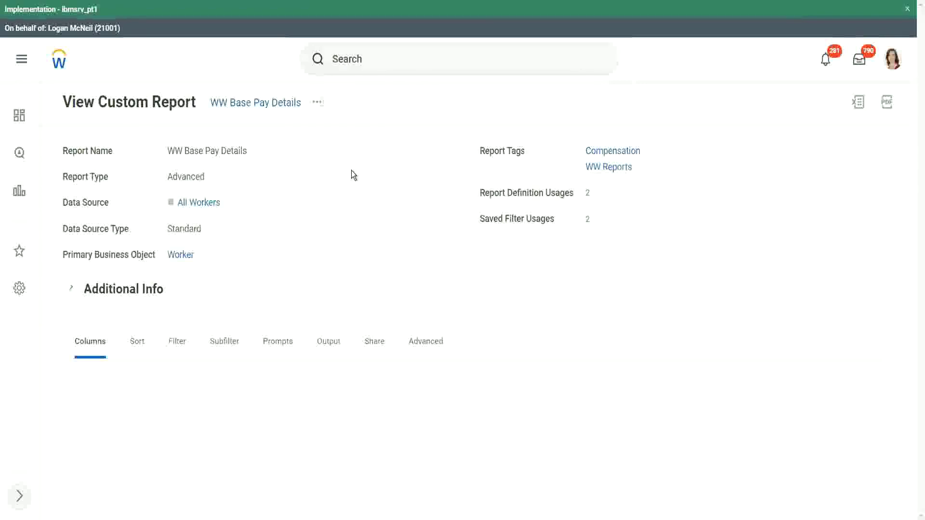
scroll(340, 228, "down", 3)
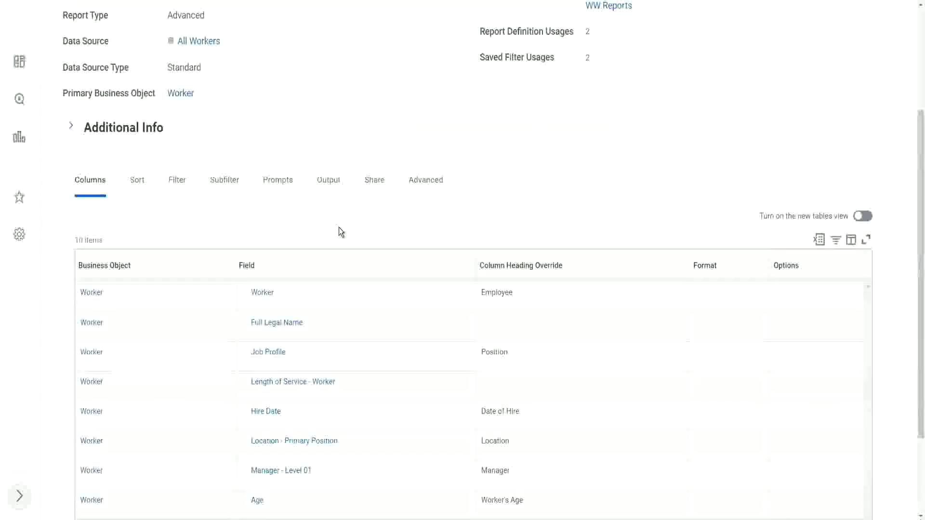
scroll(339, 227, "down", 2)
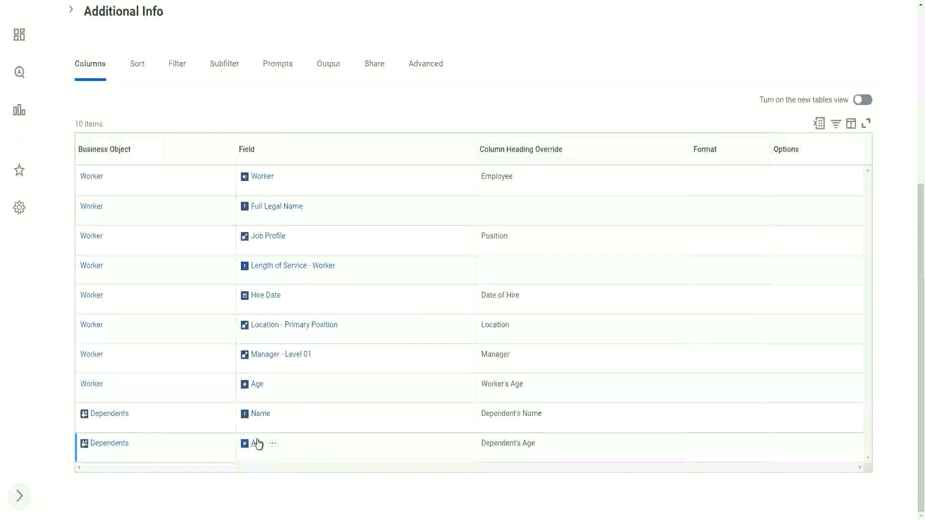
scroll(394, 355, "up", 1)
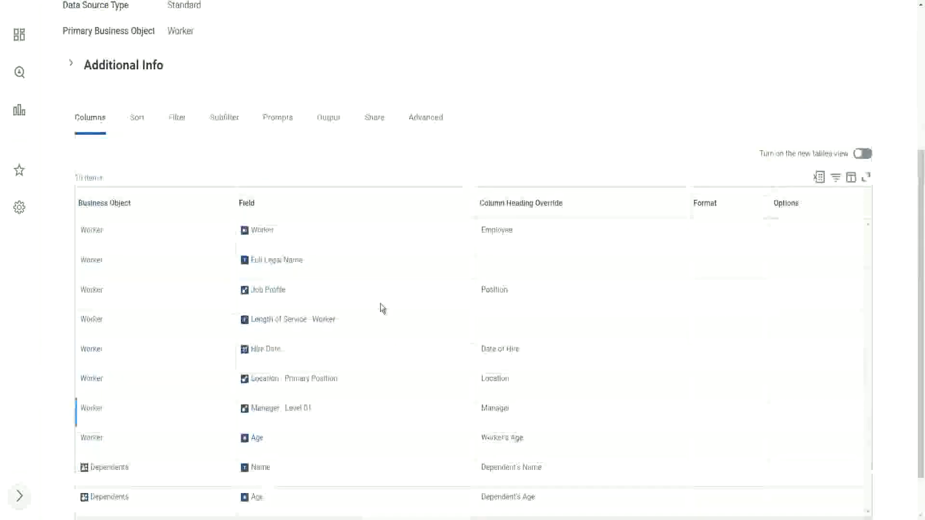
scroll(382, 308, "up", 4)
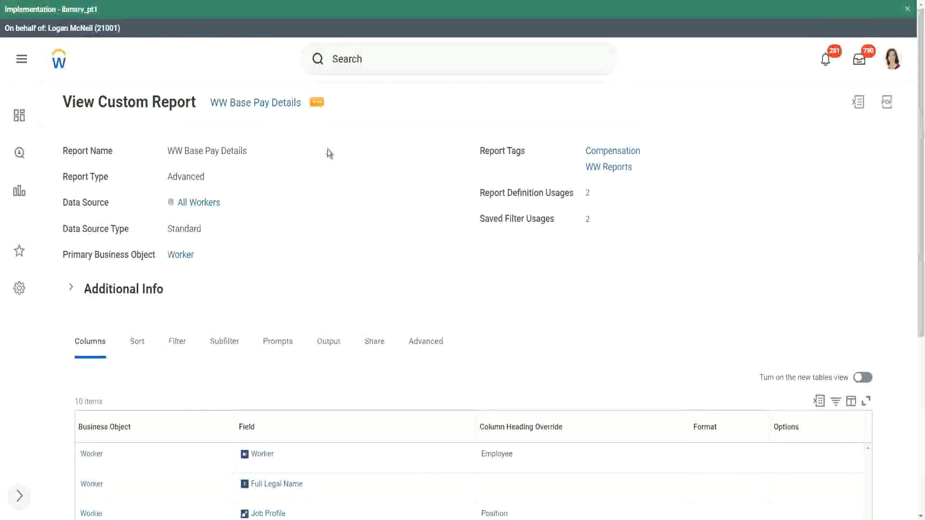
- Run WW Base Pay Details with the first saved filter (hire dates 04/25/2021–04/24/2022)
key("Tab")
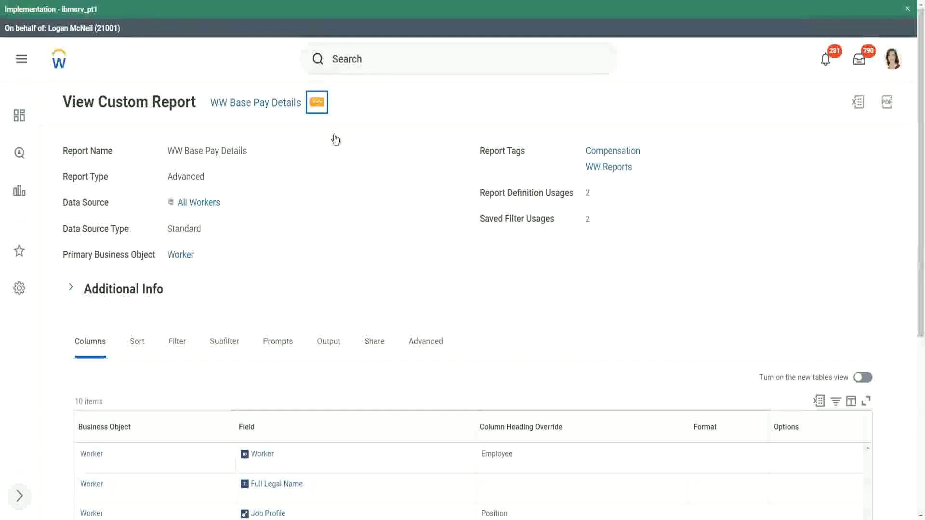
mouse_move(380, 152)
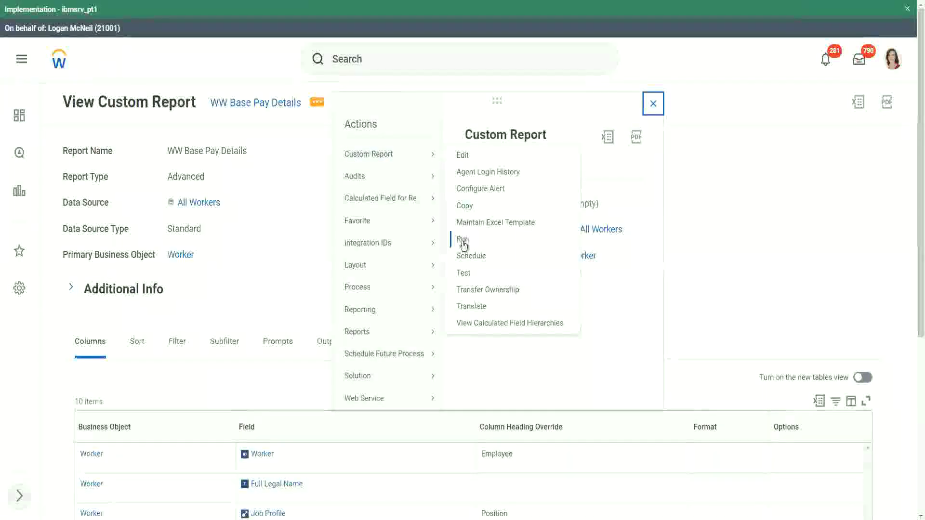
left_click(463, 241)
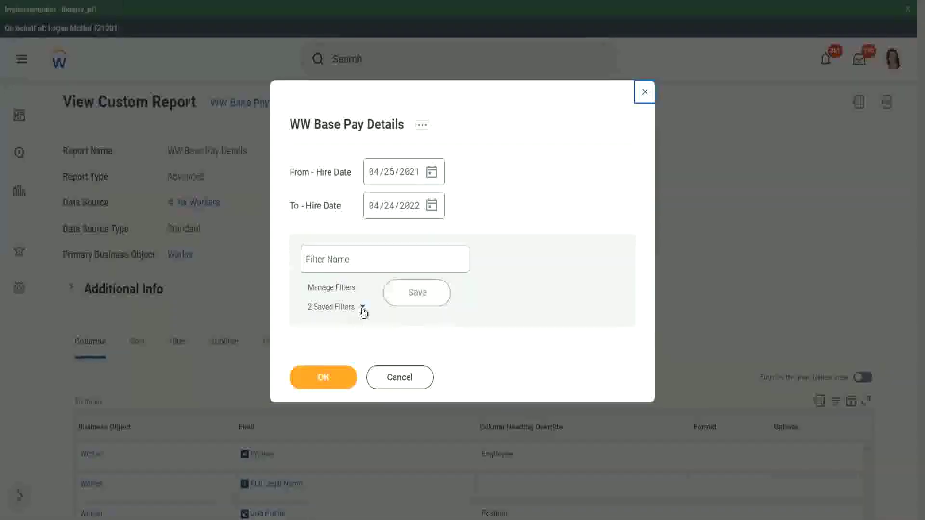
left_click(363, 308)
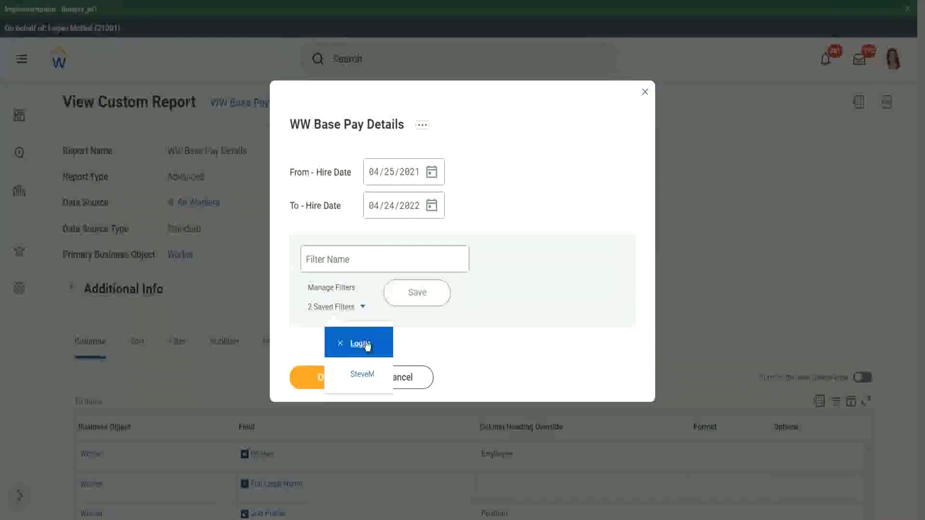
left_click(528, 158)
left_click(321, 378)
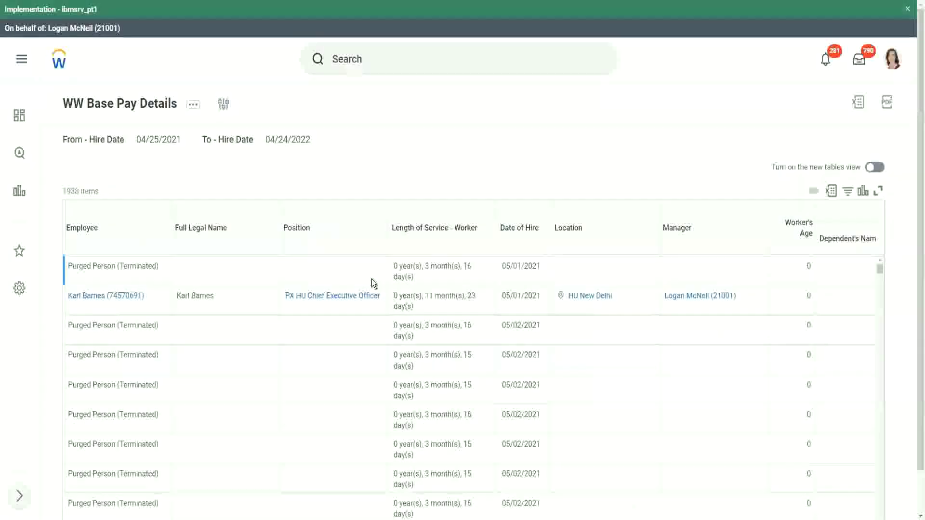
scroll(307, 292, "down", 2)
scroll(309, 292, "down", 5)
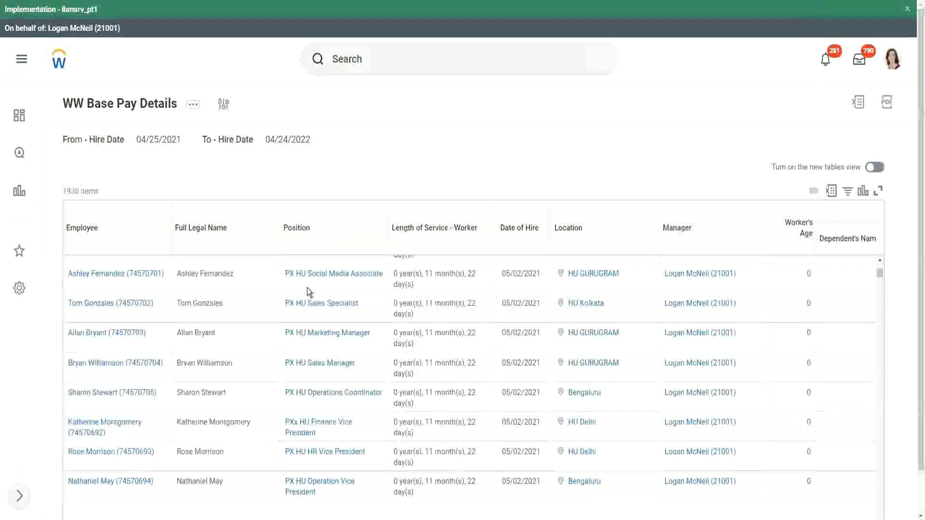
scroll(307, 288, "down", 2)
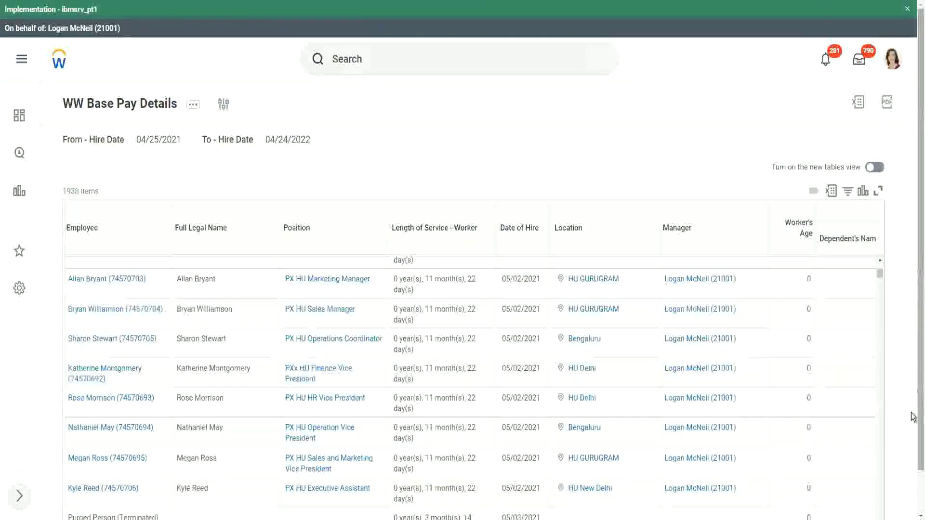
scroll(914, 413, "down", 1)
left_click_drag(704, 510, 797, 504)
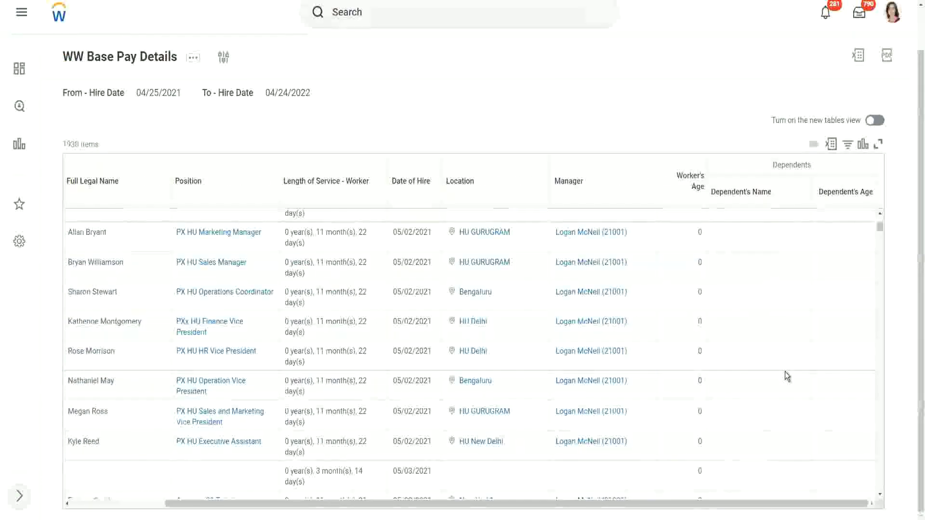
scroll(822, 333, "down", 1)
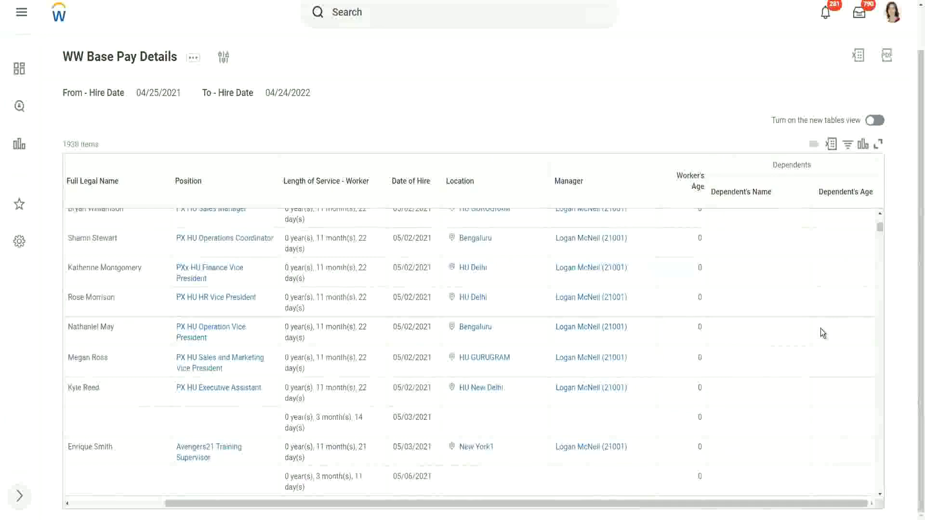
scroll(820, 330, "down", 6)
scroll(601, 279, "up", 6)
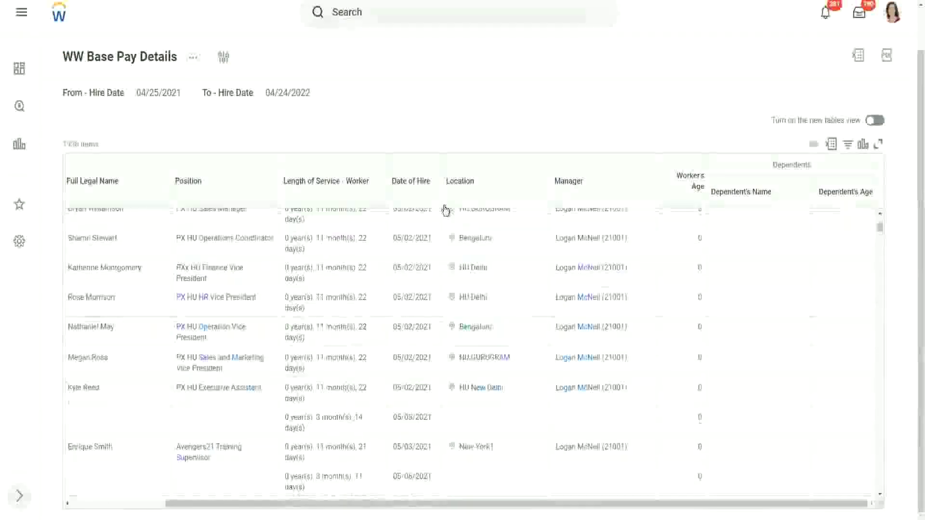
scroll(445, 211, "up", 1)
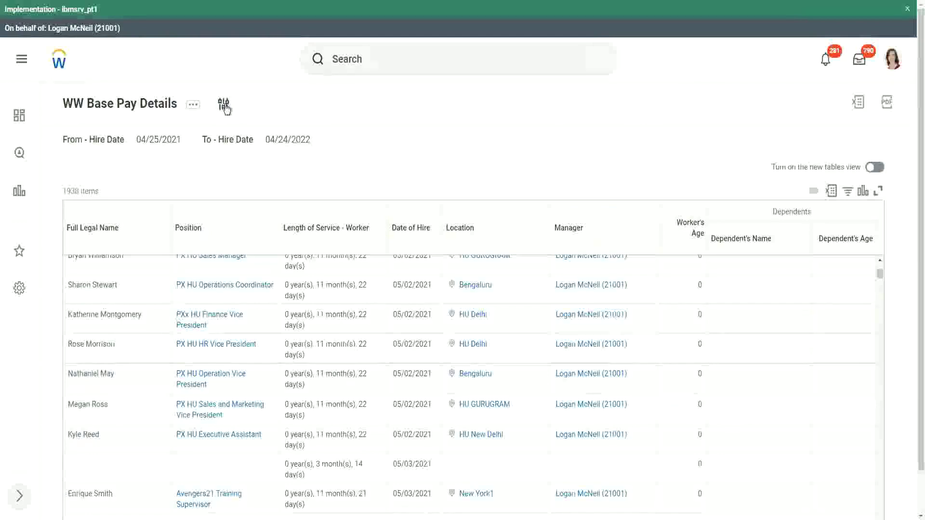
- Rerun the report with From Hire Date 01/01/2000 and To Hire Date 12/31/2000
left_click(224, 105)
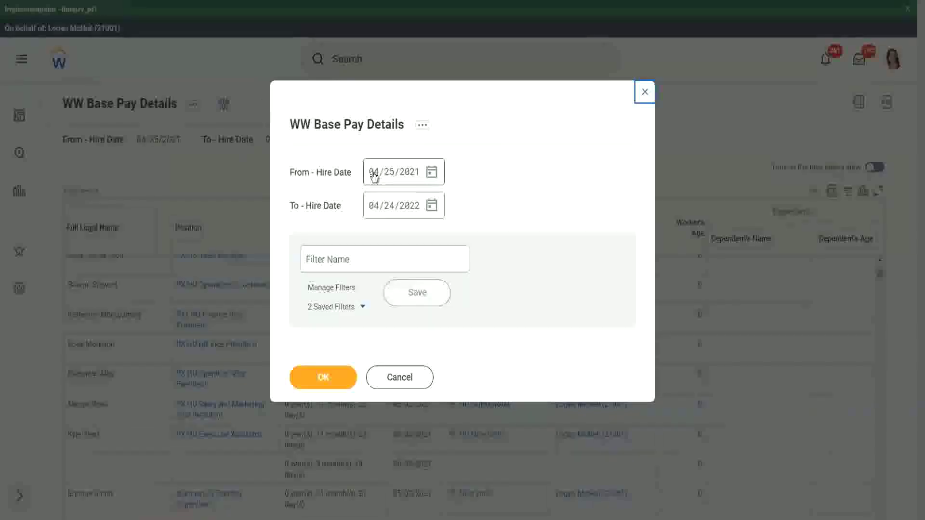
left_click(374, 177)
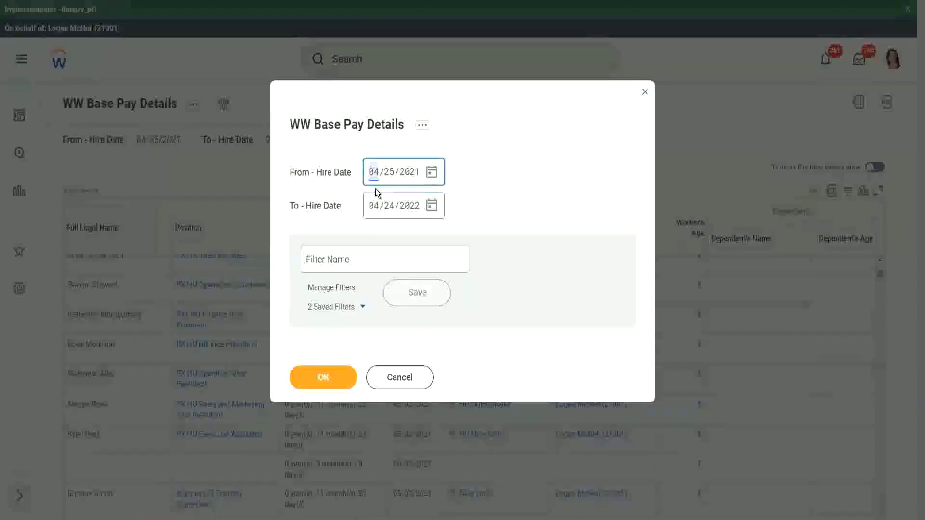
type("0101200")
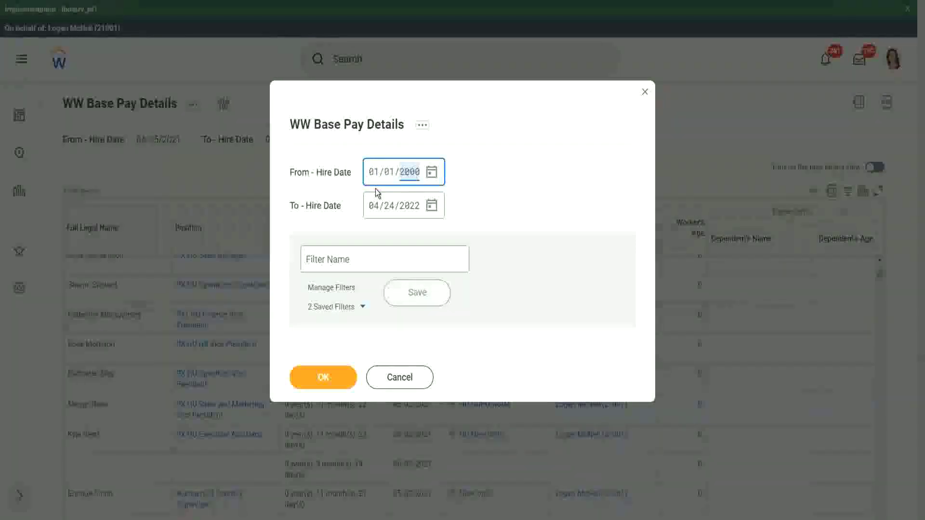
key("Tab")
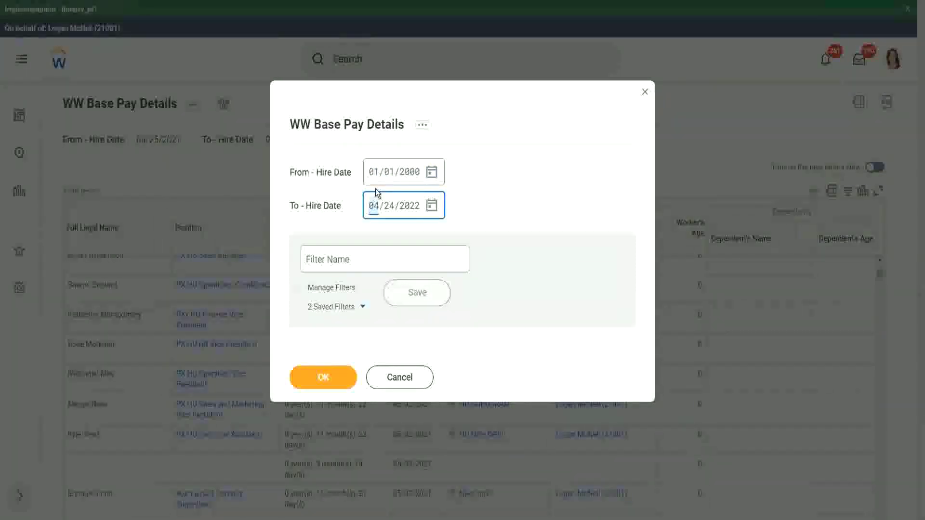
type("312000")
left_click(324, 377)
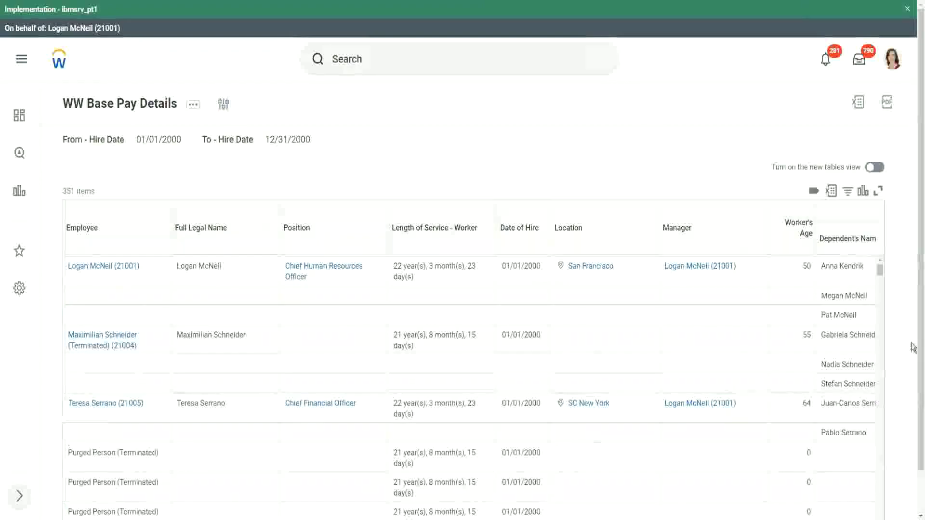
scroll(913, 426, "down", 2)
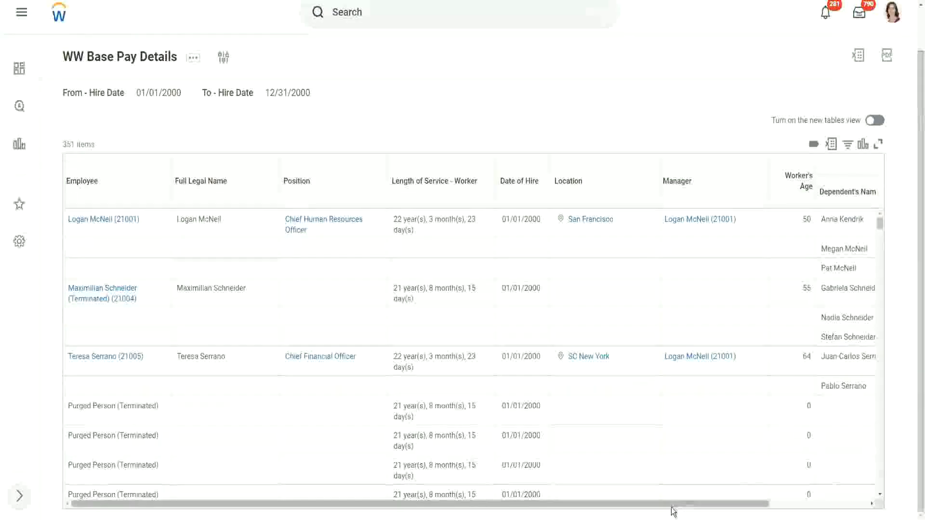
left_click_drag(734, 508, 819, 512)
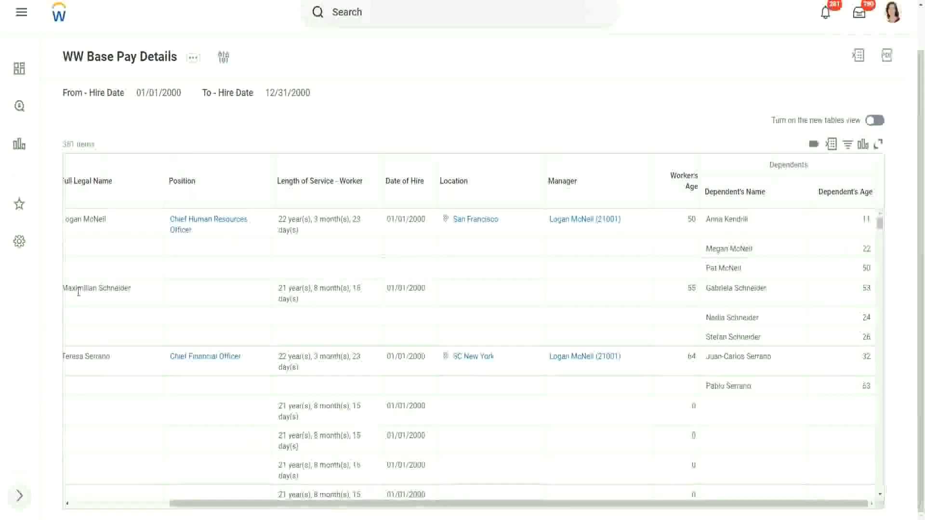
left_click_drag(77, 288, 146, 288)
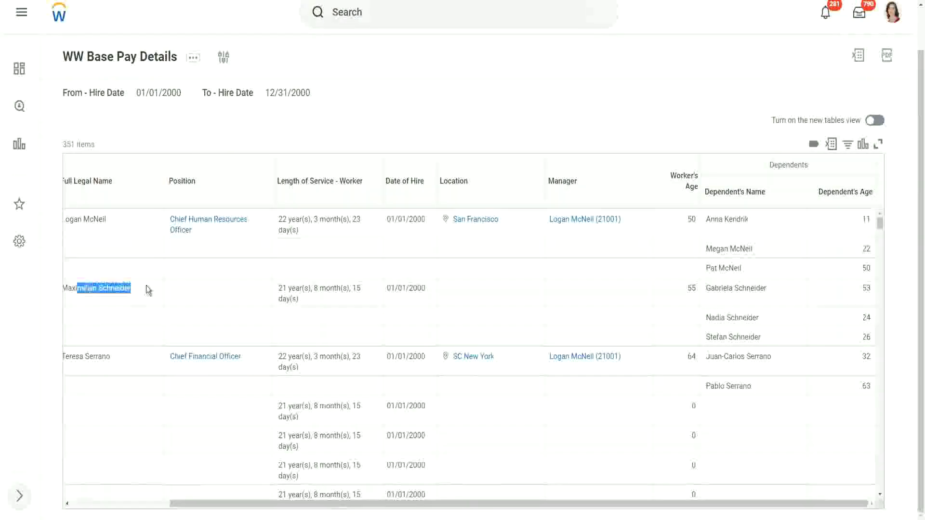
left_click(733, 289)
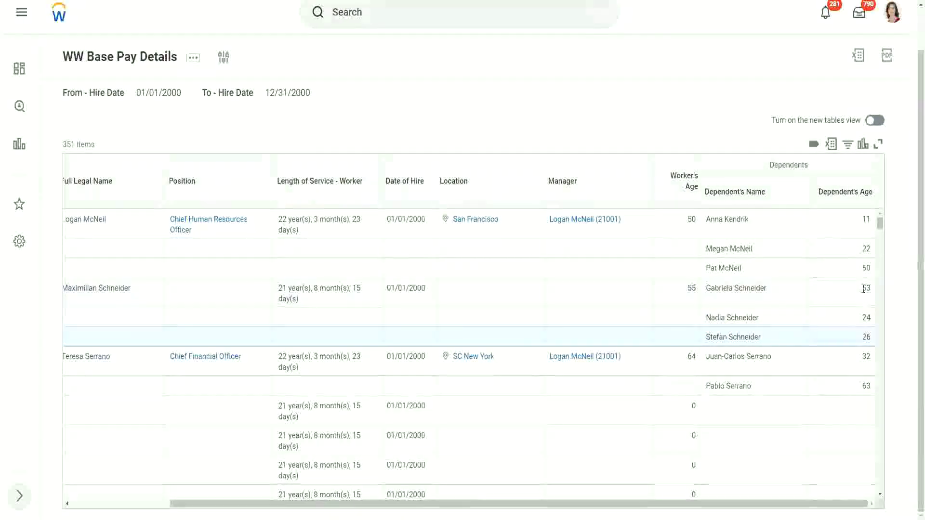
double_click(866, 317)
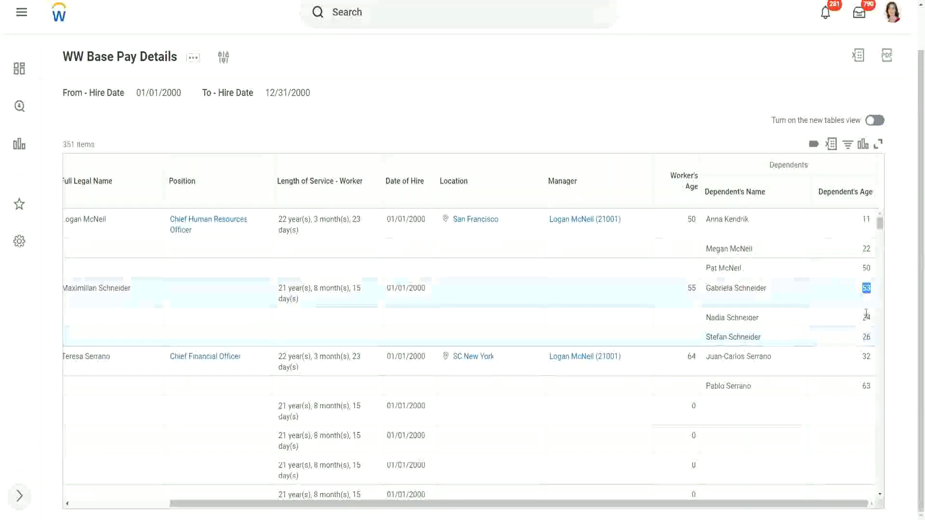
double_click(866, 337)
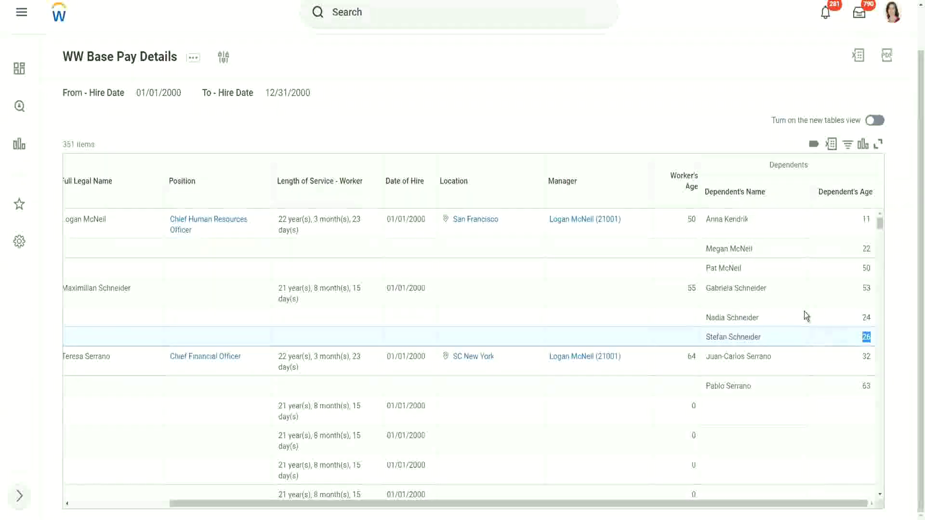
scroll(805, 314, "down", 5)
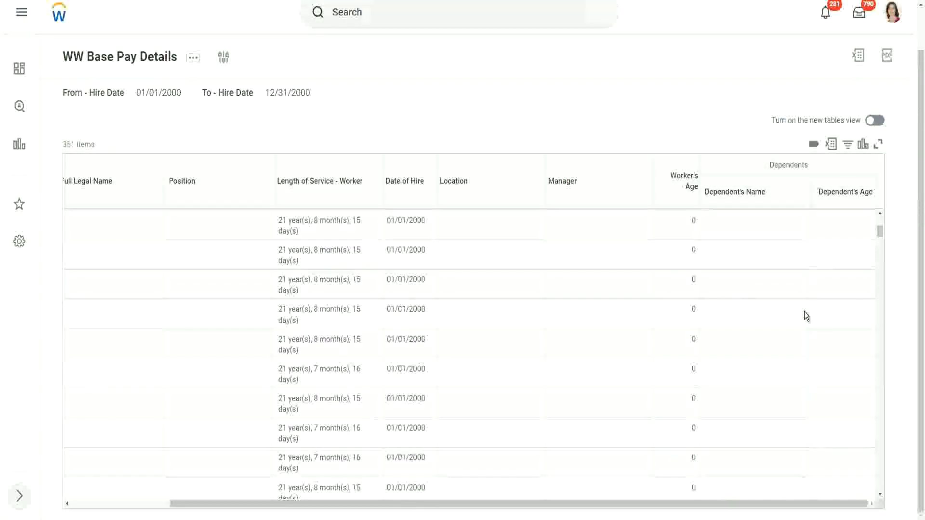
scroll(804, 312, "up", 5)
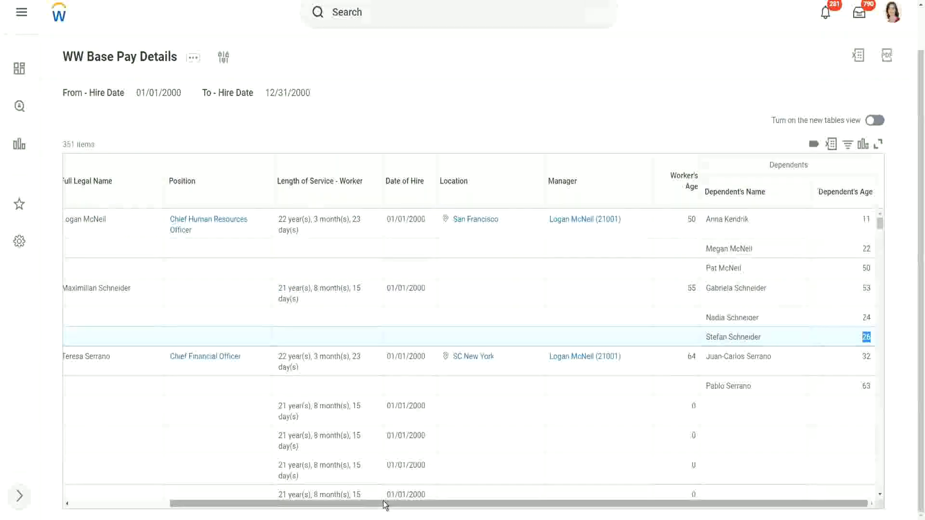
left_click_drag(385, 504, 222, 514)
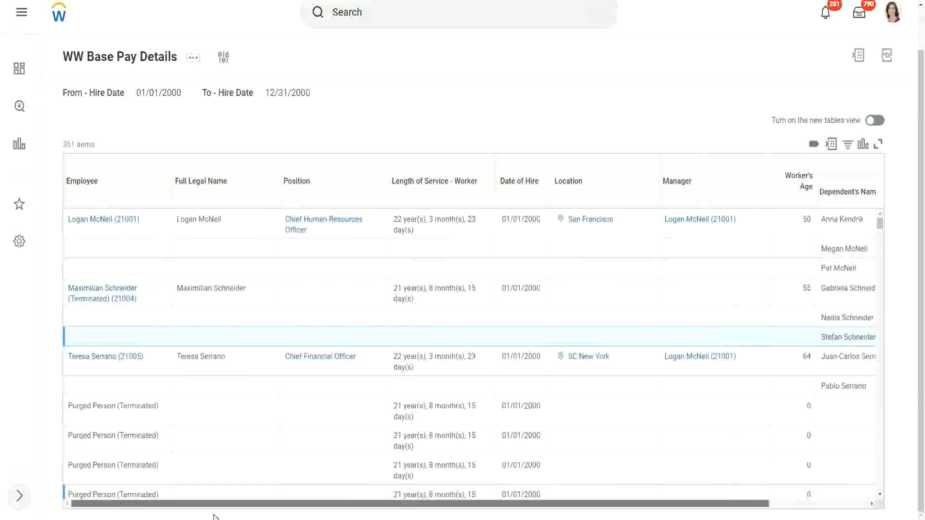
left_click_drag(363, 506, 458, 507)
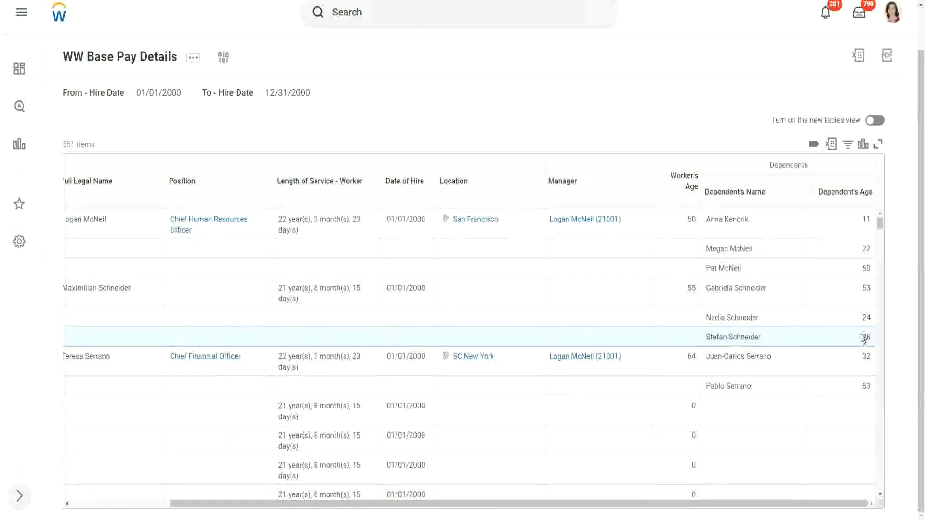
left_click_drag(878, 332, 841, 321)
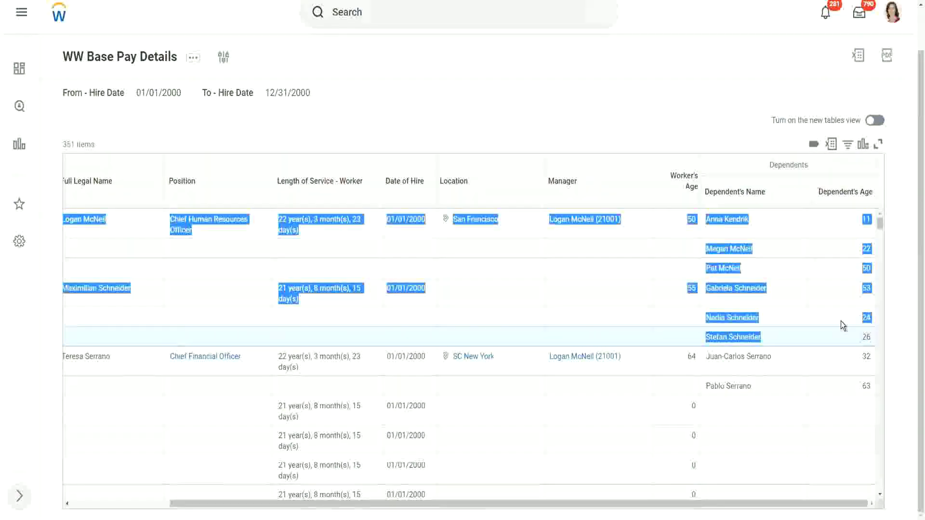
left_click(840, 321)
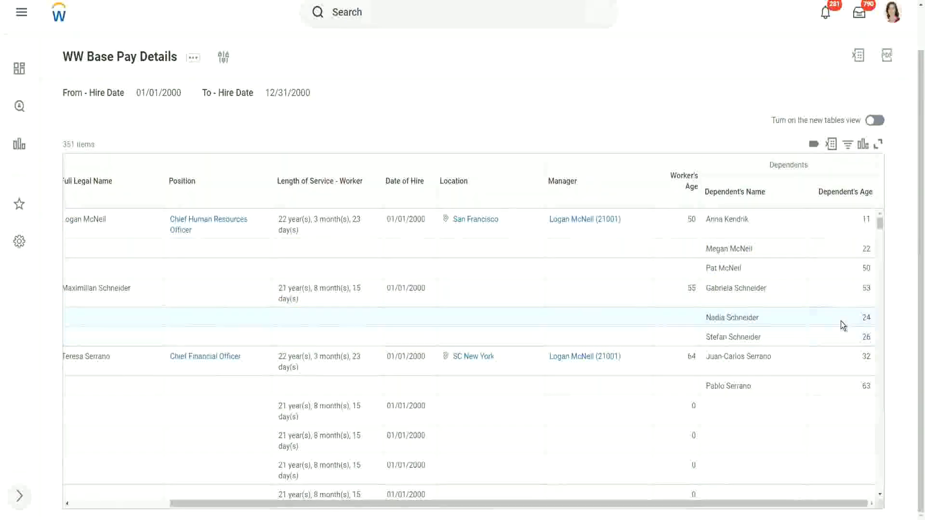
left_click(866, 337)
scroll(798, 342, "down", 1)
scroll(800, 345, "down", 2)
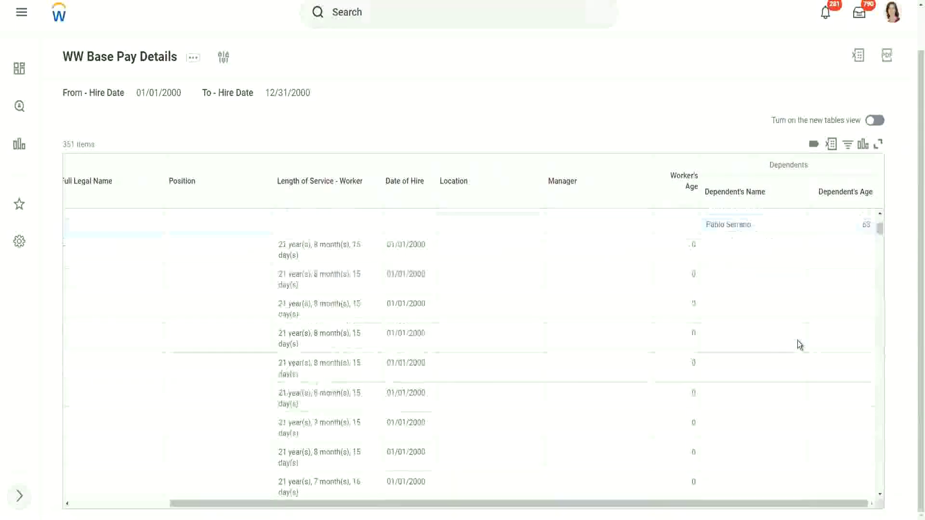
scroll(808, 259, "up", 3)
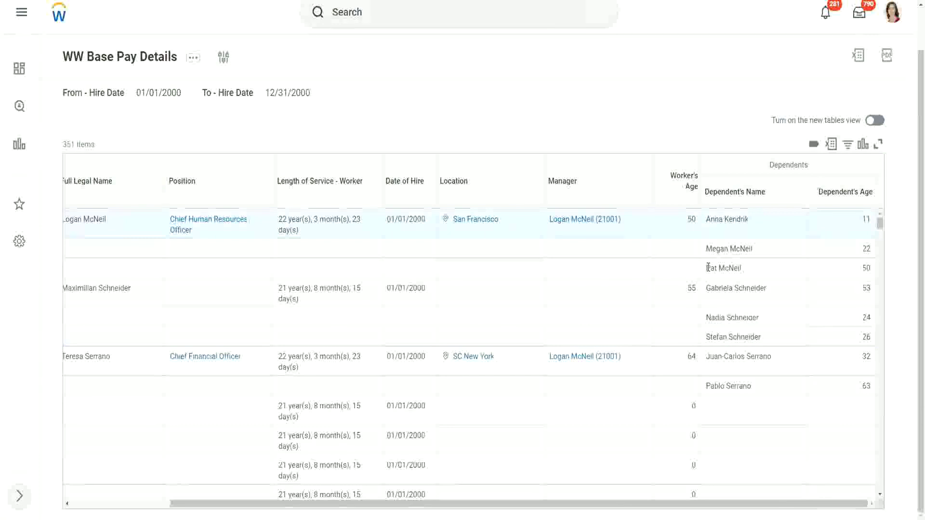
left_click_drag(707, 267, 751, 270)
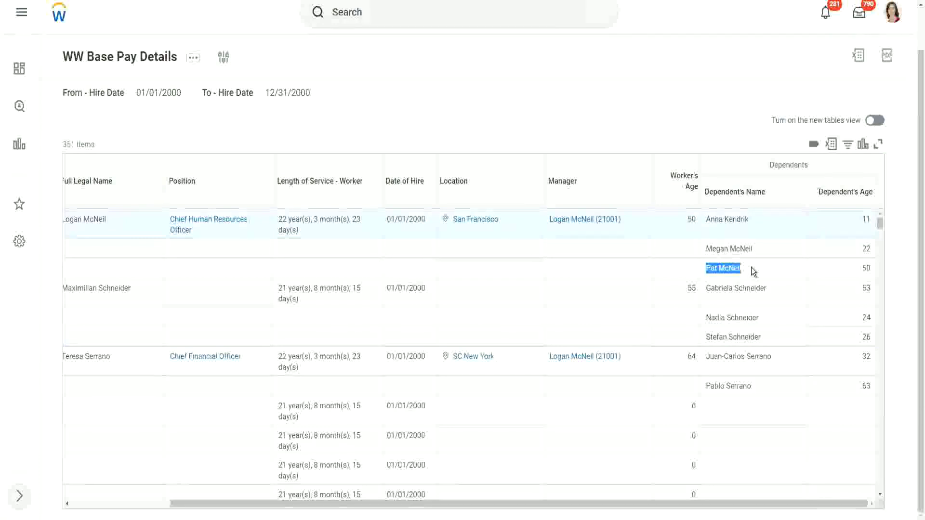
left_click(709, 388)
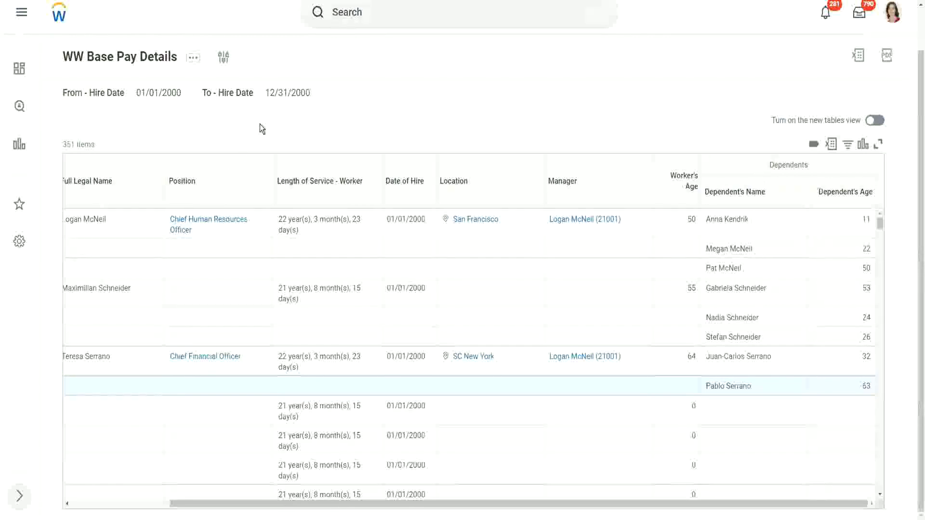
- Duplicate the report tab and search 'create calc field' for Create Calculated Field
right_click(159, 1)
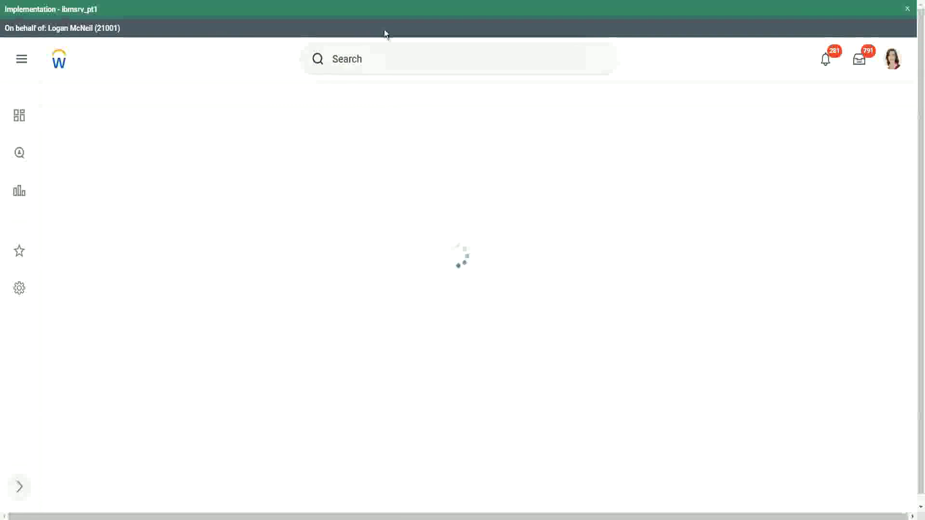
left_click(386, 60)
type("create calc field")
left_click(380, 107)
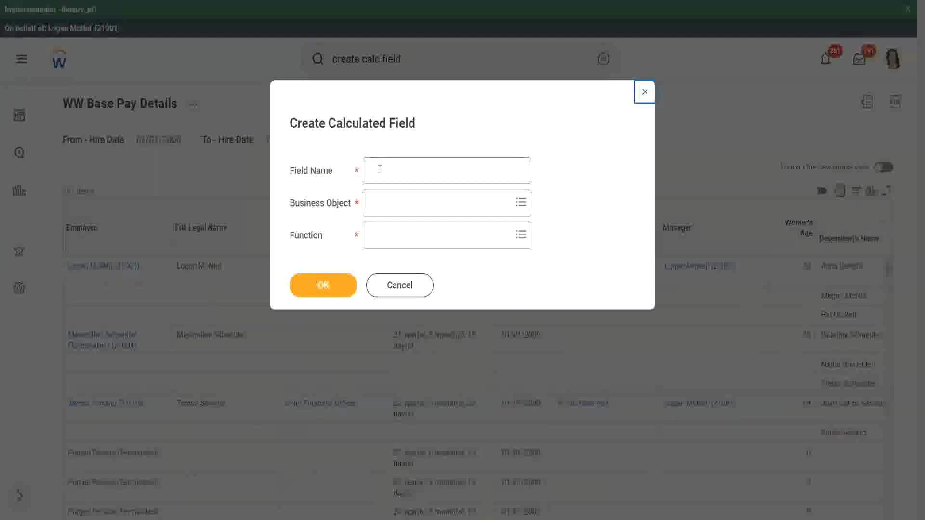
- Name the field CF-WW-ESI-Eldest Dependent and bring up the Business Object prompt
left_click(379, 169)
type("CFWW")
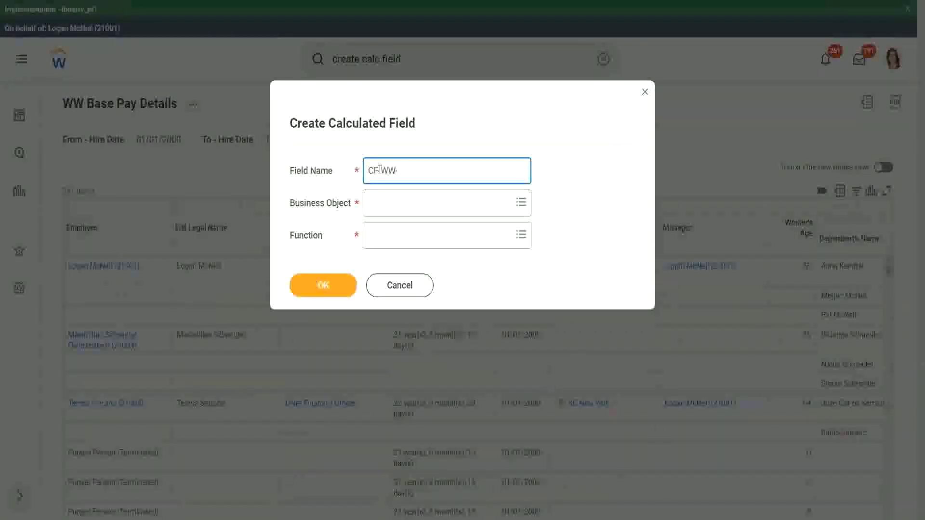
type("-ESI-")
type("-")
type("Elde")
type("st Dependent")
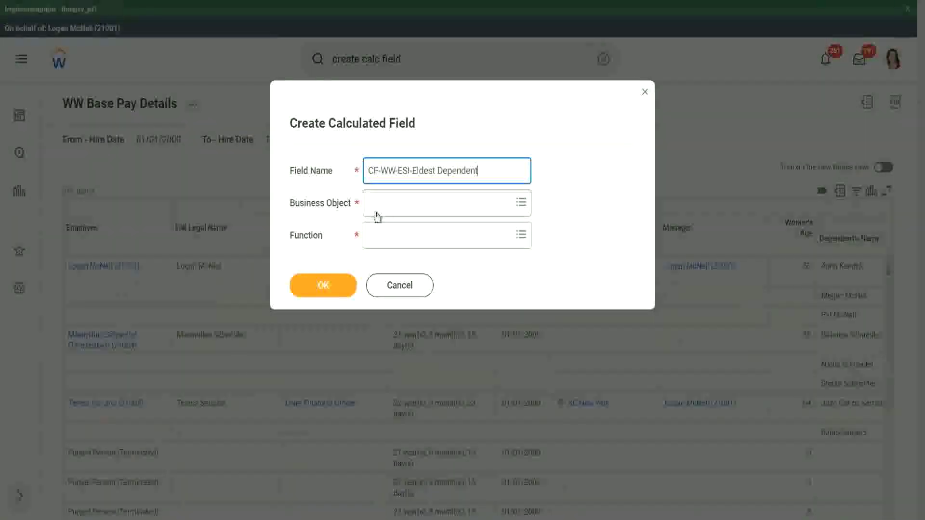
left_click(391, 206)
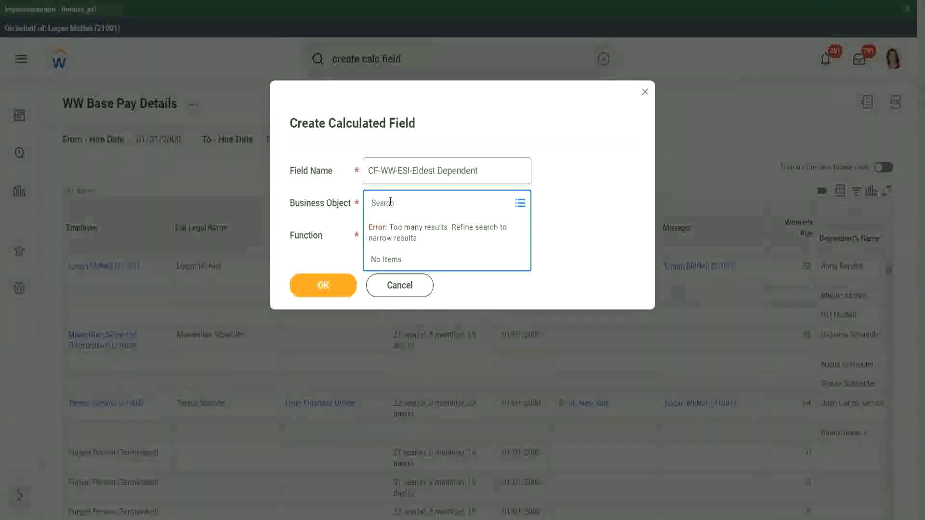
- Choose Worker as the business object and Extract Single Instance as the function
type("worker")
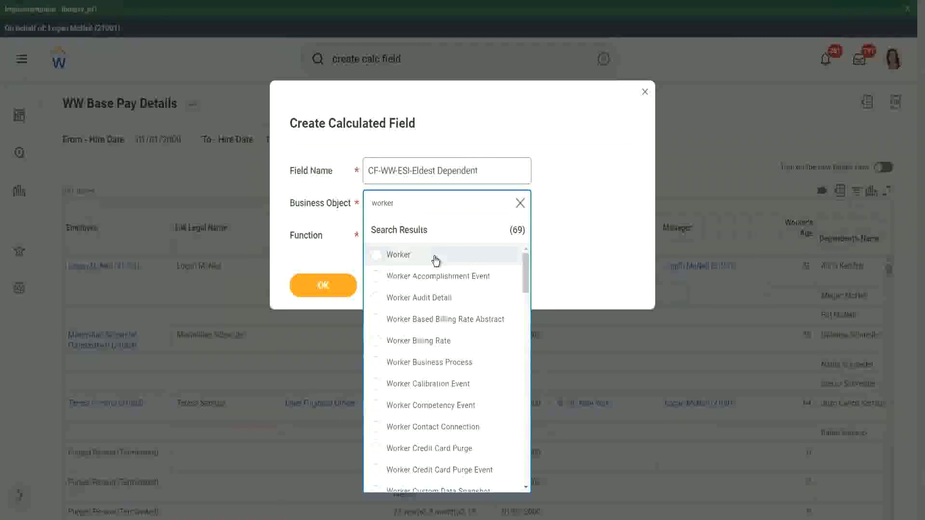
left_click(435, 260)
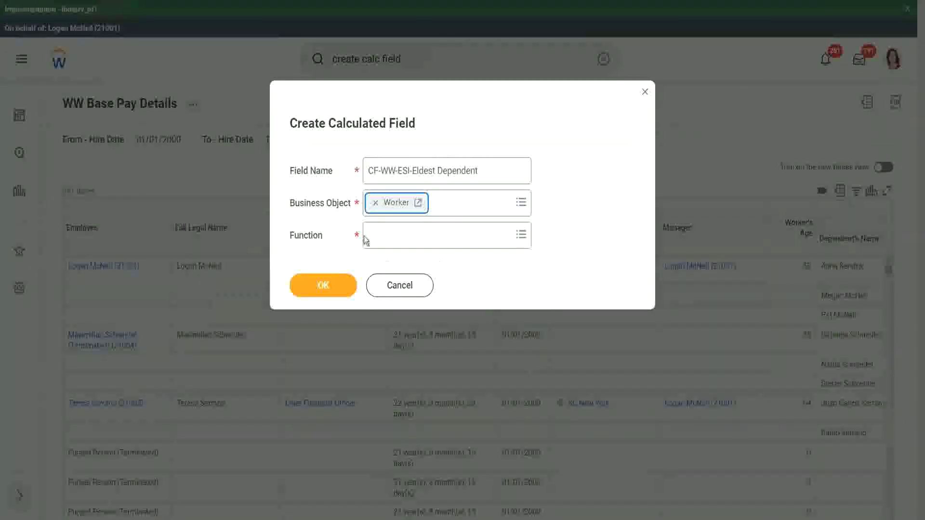
left_click(393, 238)
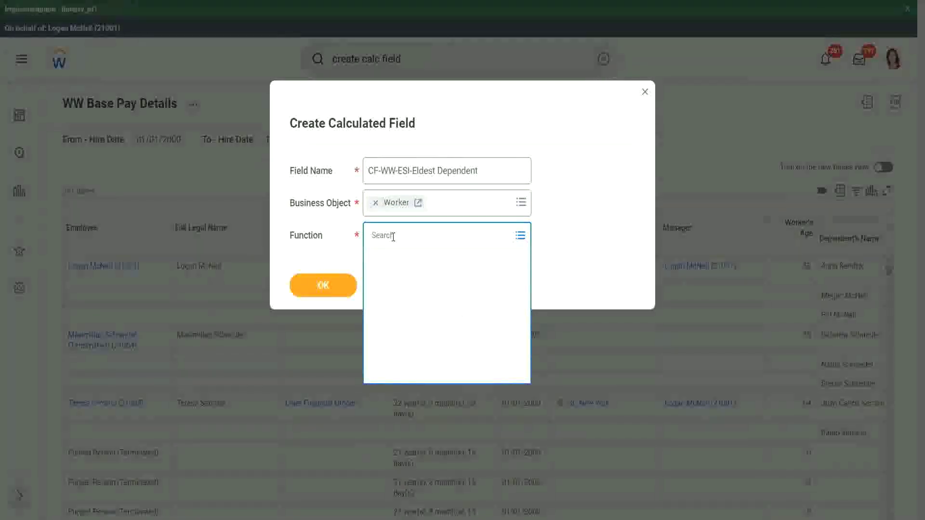
type("ext")
key("Return")
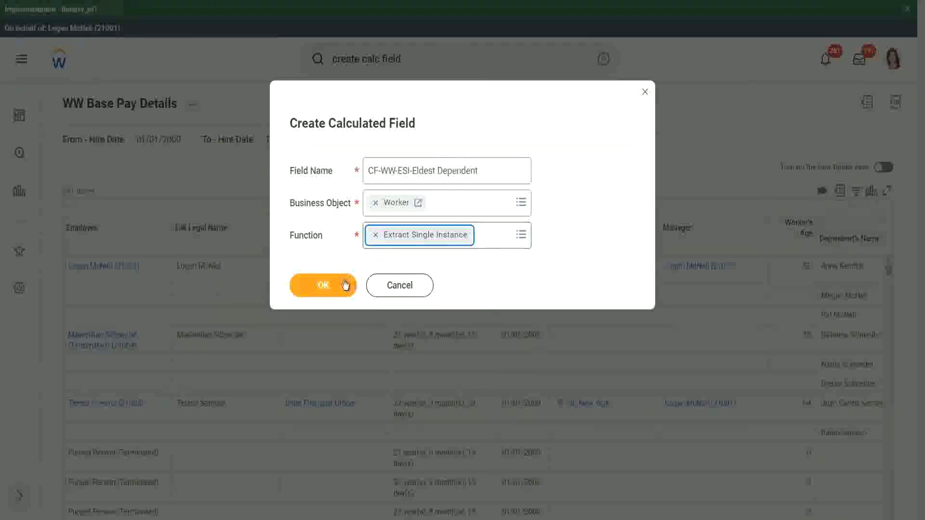
- Select Dependents as the source field, giving Dependent as the related business object
left_click(326, 285)
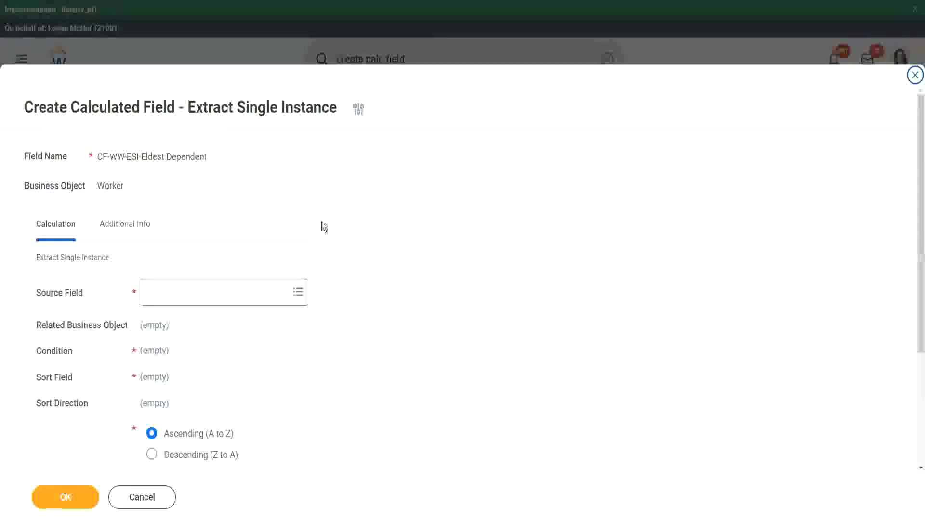
scroll(362, 225, "down", 2)
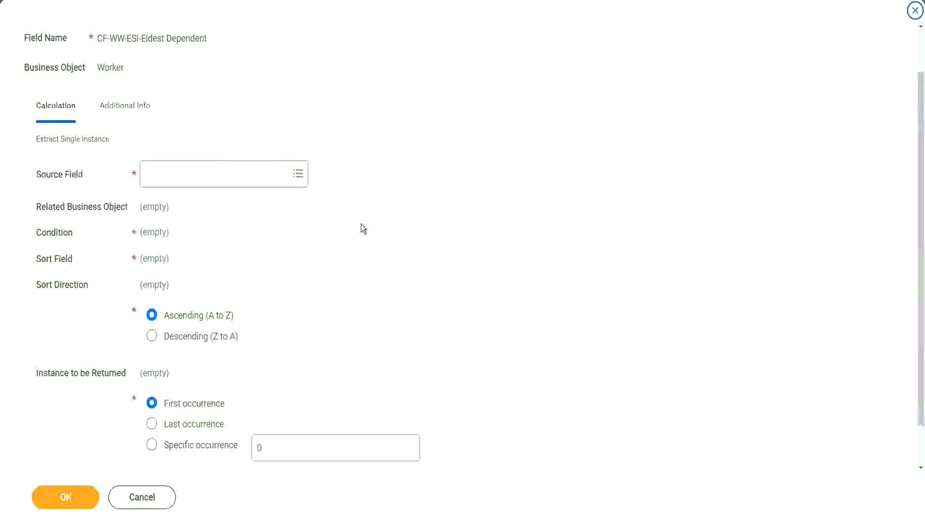
left_click(186, 174)
type("dependent")
key("BackSpace")
key("BackSpace")
key("BackSpace")
key("BackSpace")
key("BackSpace")
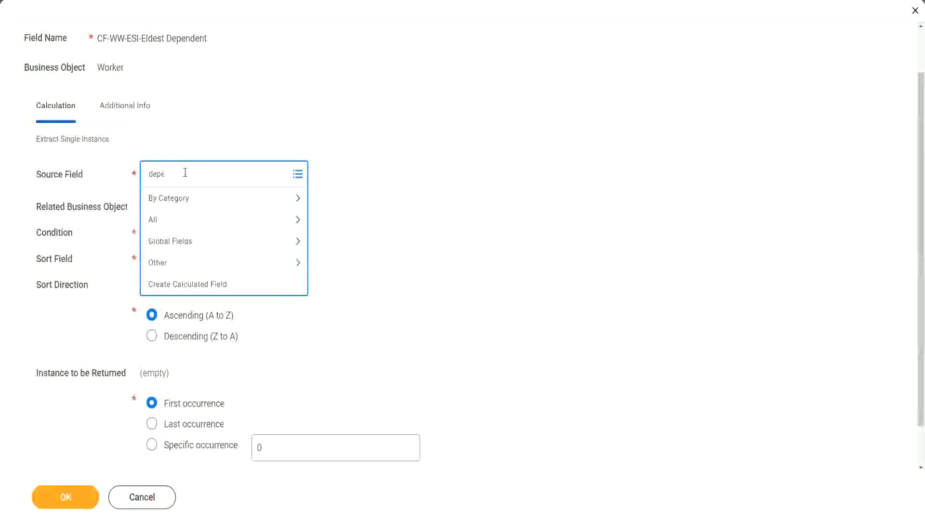
type("ndents")
key("Return")
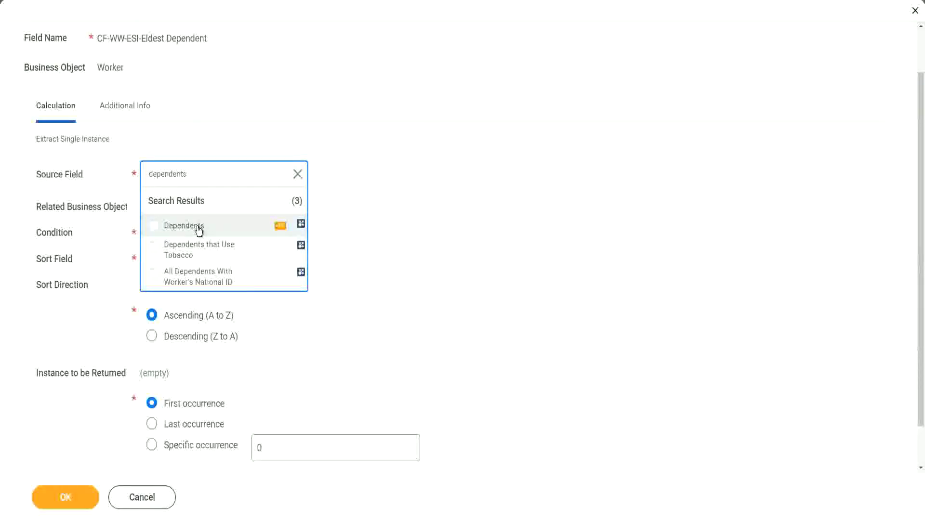
left_click(199, 230)
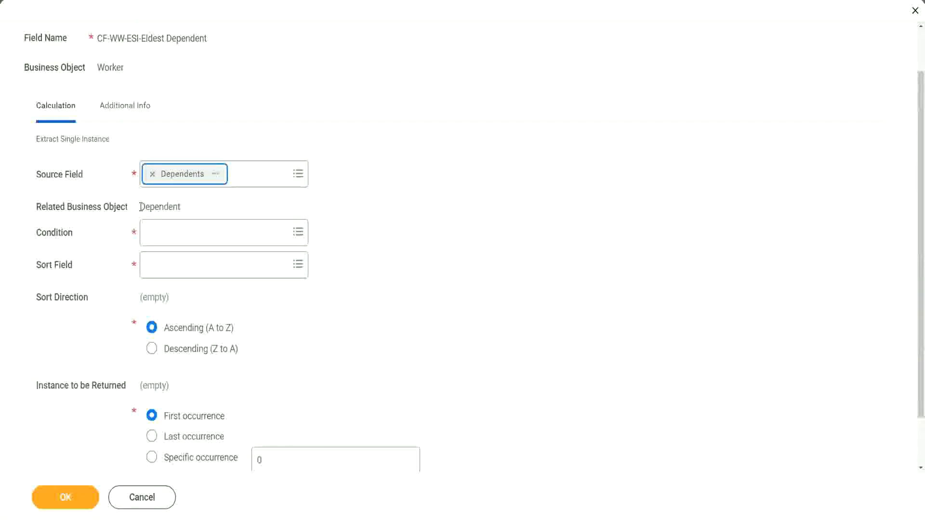
left_click_drag(140, 206, 182, 209)
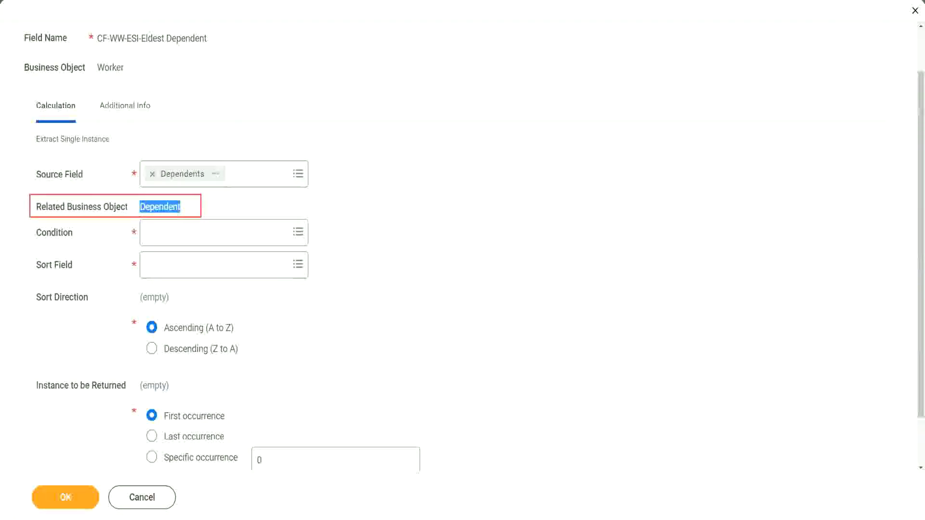
- Set Condition to Is True and review its description, Returns Boolean Value True
left_click(157, 211)
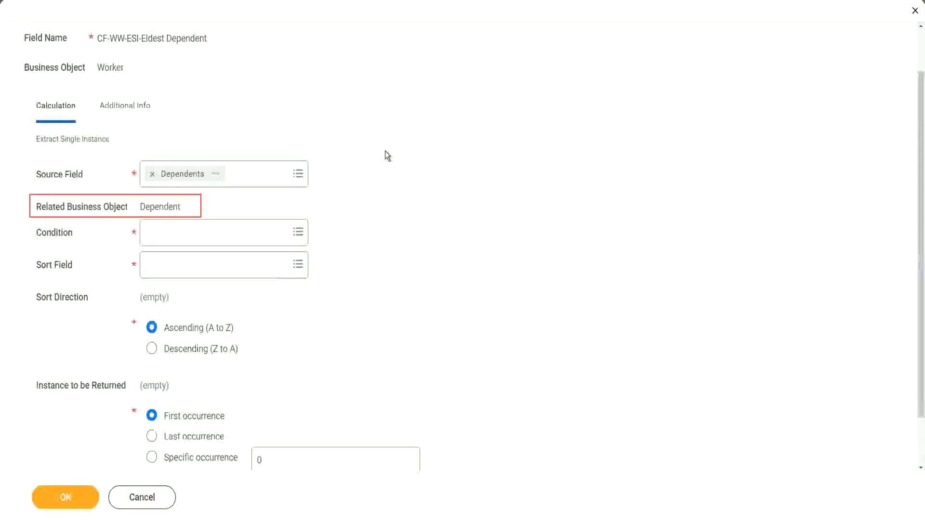
left_click(176, 232)
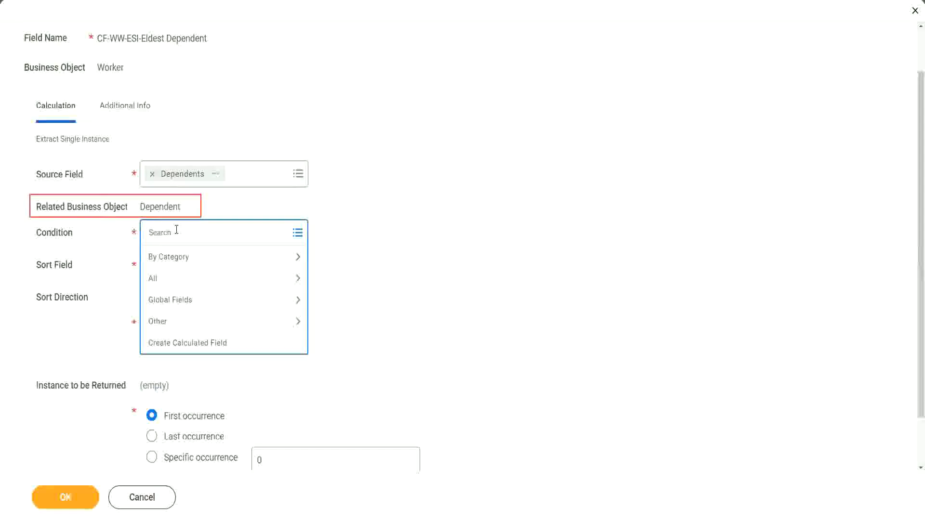
type("s true")
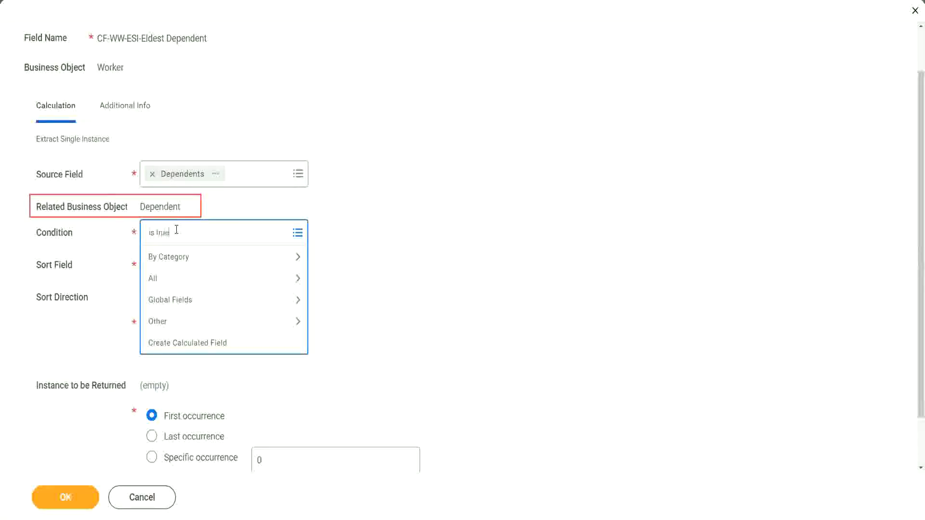
key("Return")
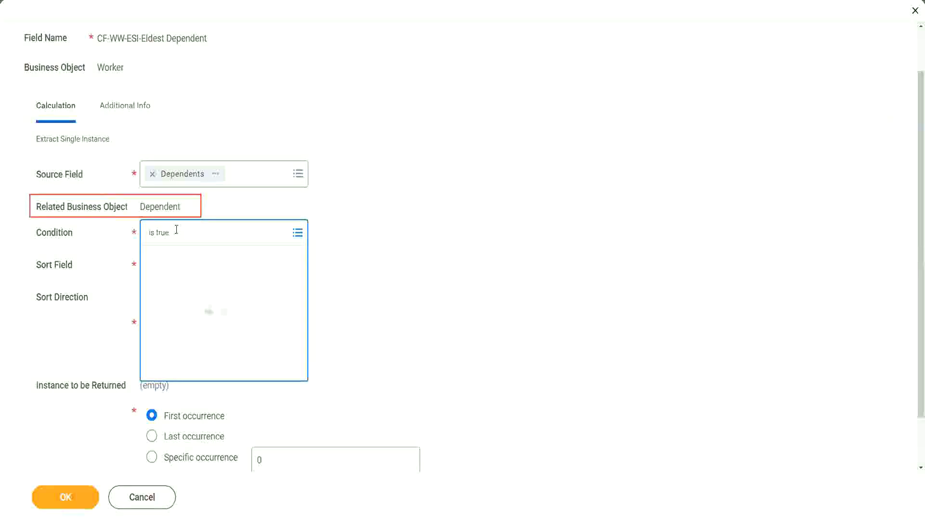
left_click(185, 288)
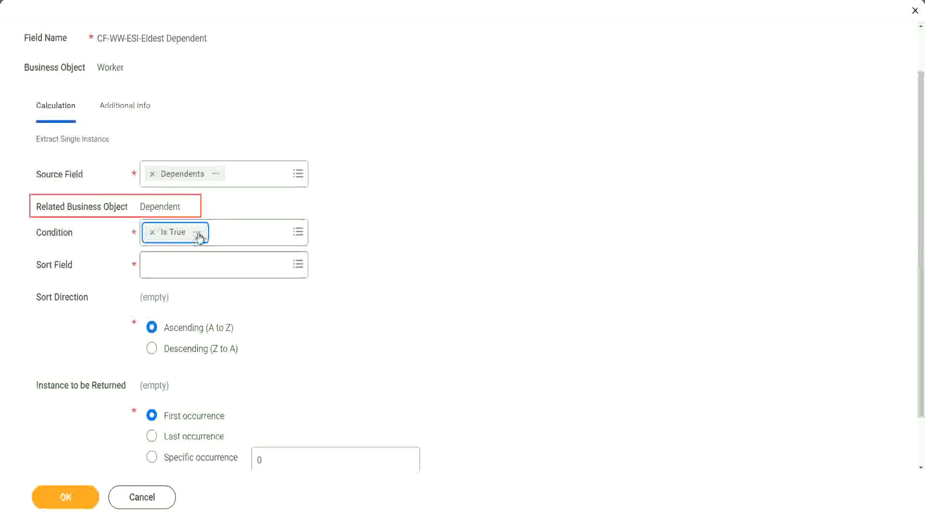
left_click(197, 234)
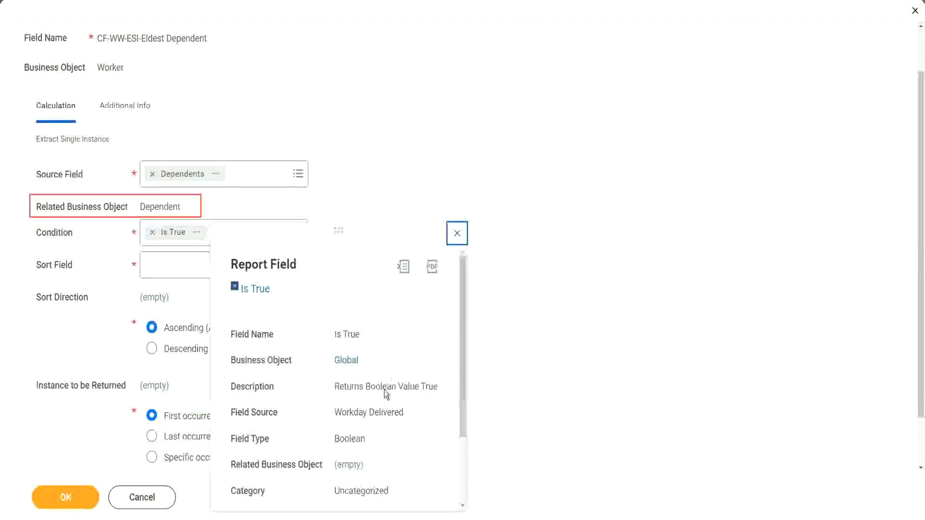
left_click_drag(336, 386, 438, 388)
left_click(360, 410)
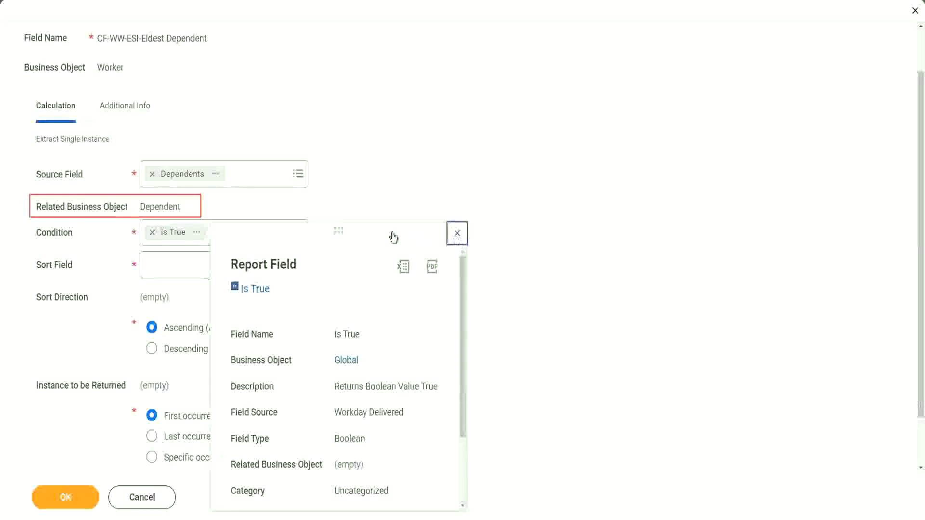
left_click(458, 233)
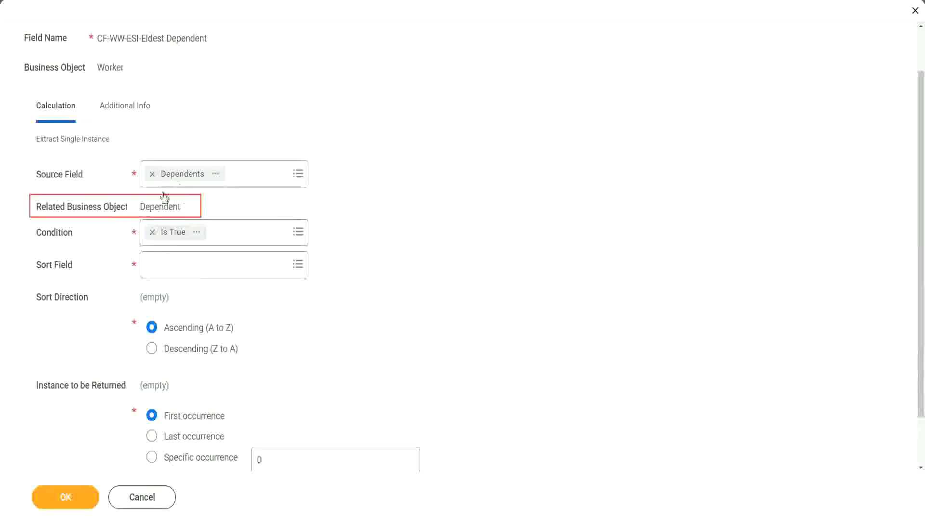
- Search 'age' and choose Age as the dependents' sort field
left_click(175, 267)
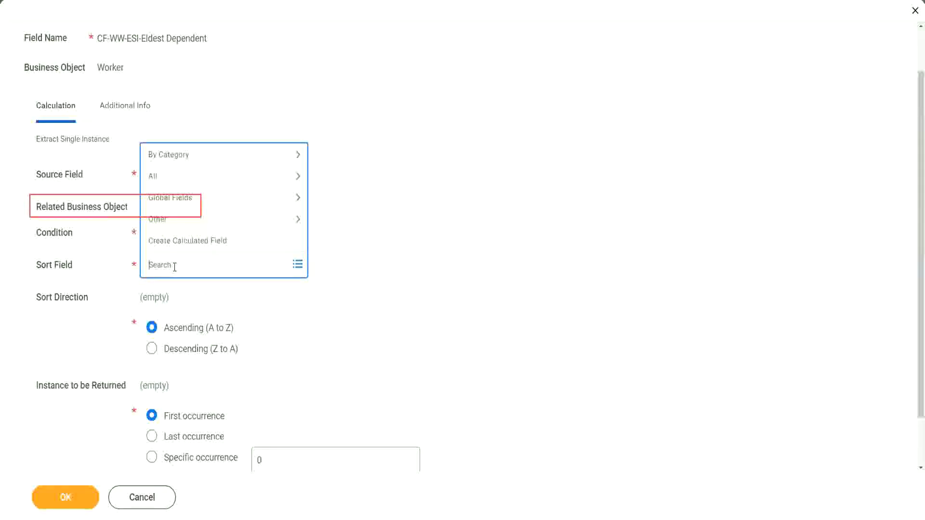
type("age")
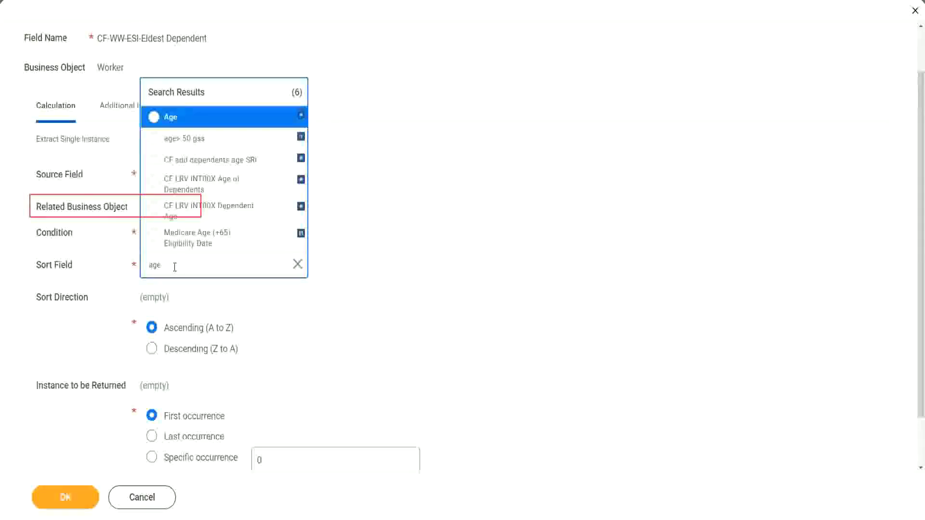
left_click(172, 117)
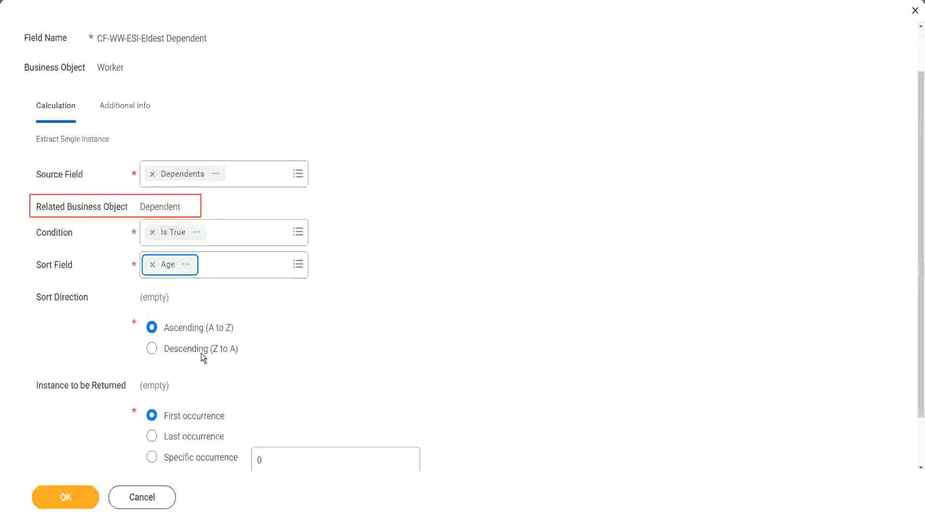
left_click(201, 352)
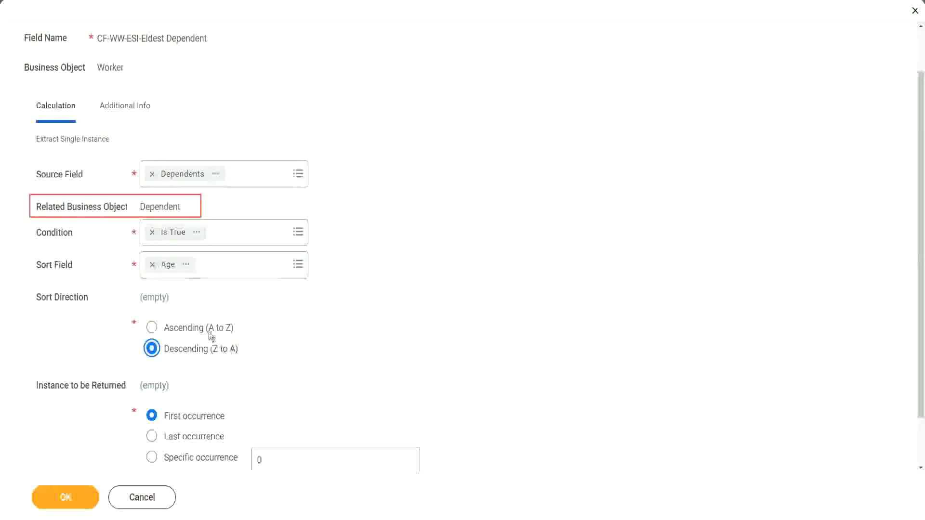
- Save the CF-WW-ESI-Eldest Dependent field and scroll through its settings on the Save Confirmation page
mouse_move(195, 450)
left_click(66, 497)
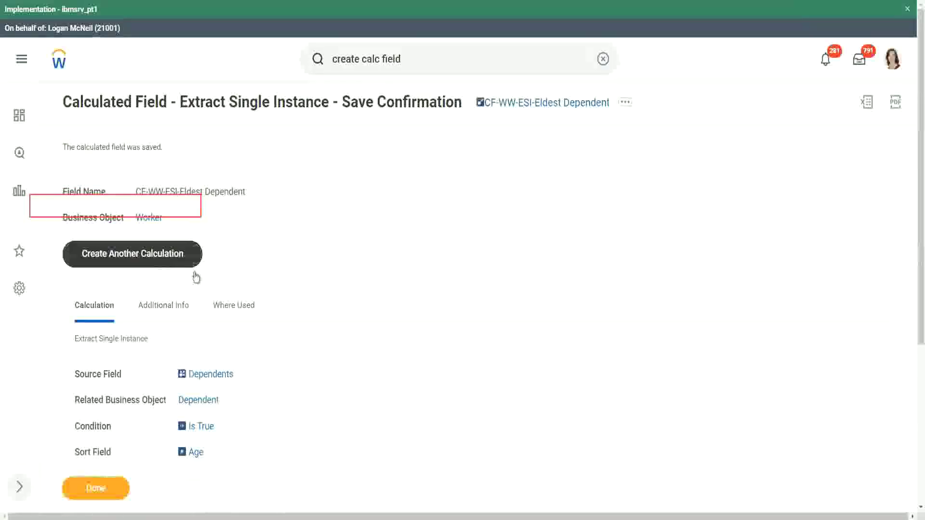
scroll(314, 295, "down", 3)
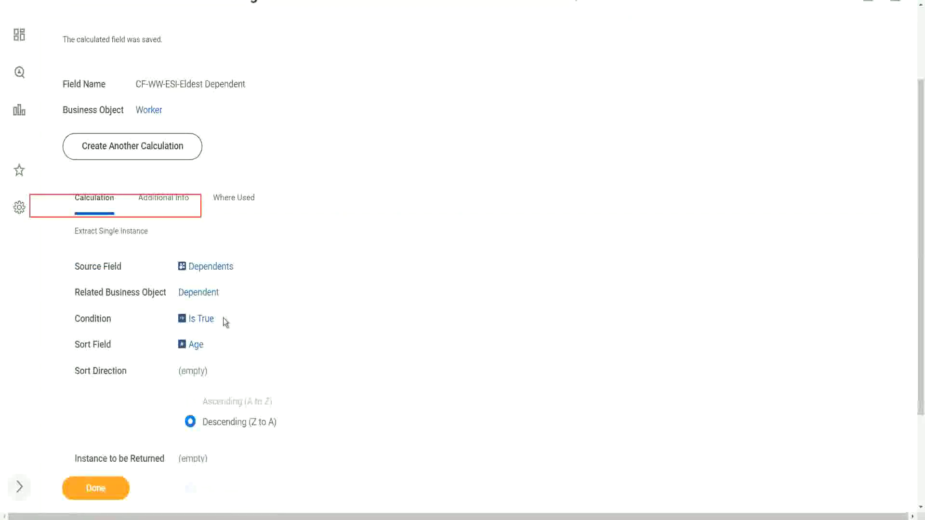
mouse_move(195, 348)
- In the notes, change 'Dependent' on line 13 to 'Dependent Child' and remove the extra space
key("alt+Tab")
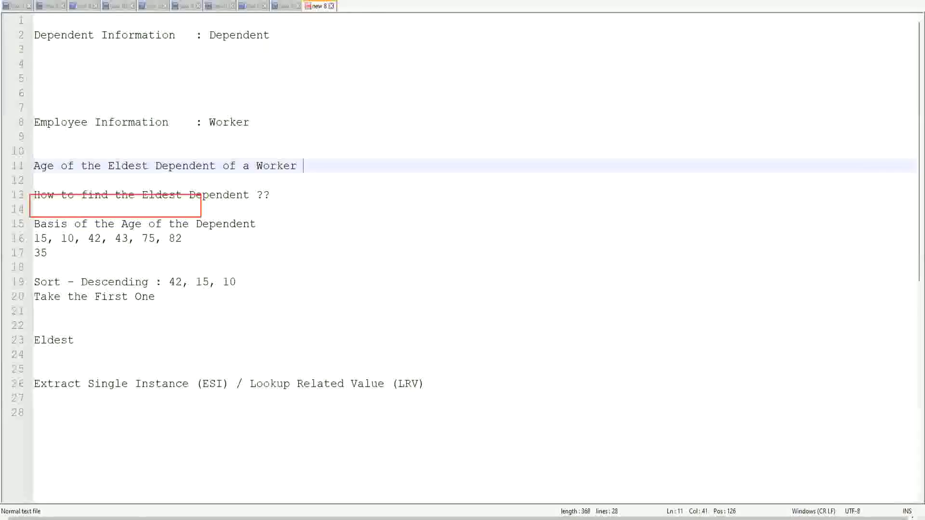
double_click(240, 197)
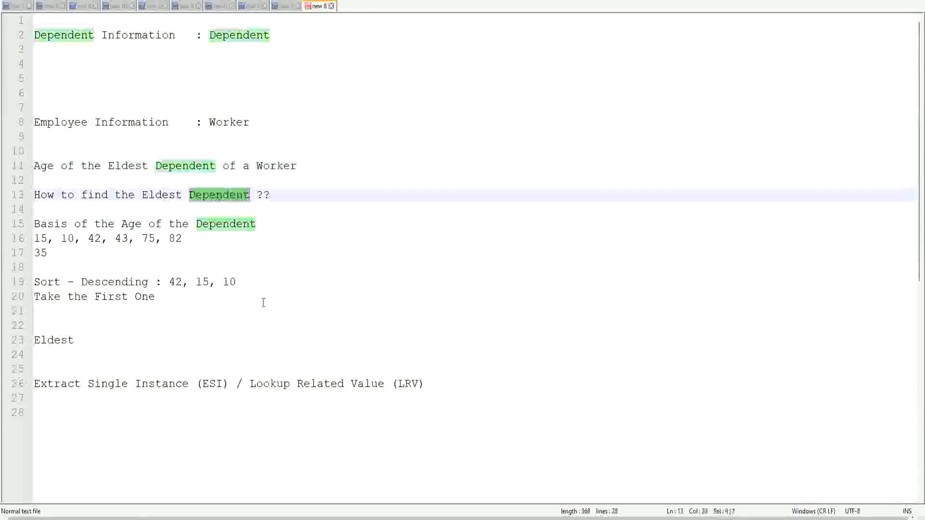
type("Child ")
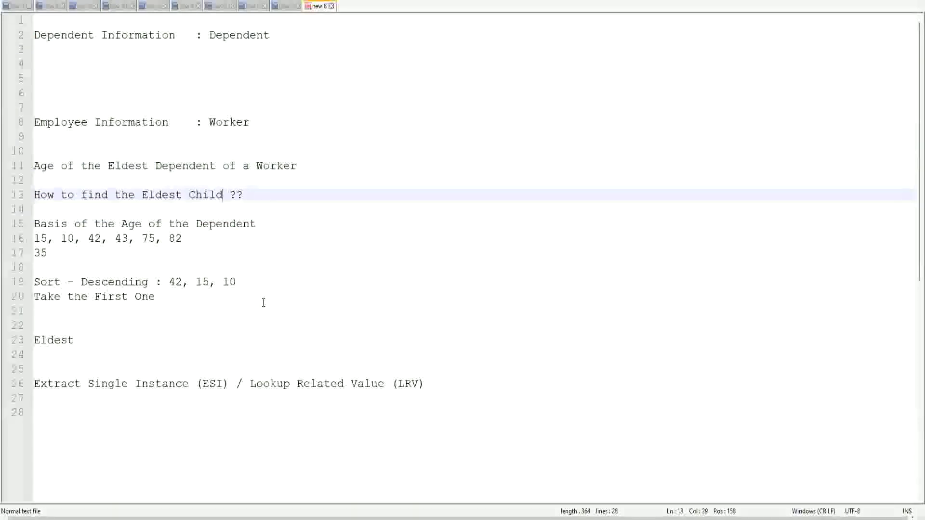
type("as a")
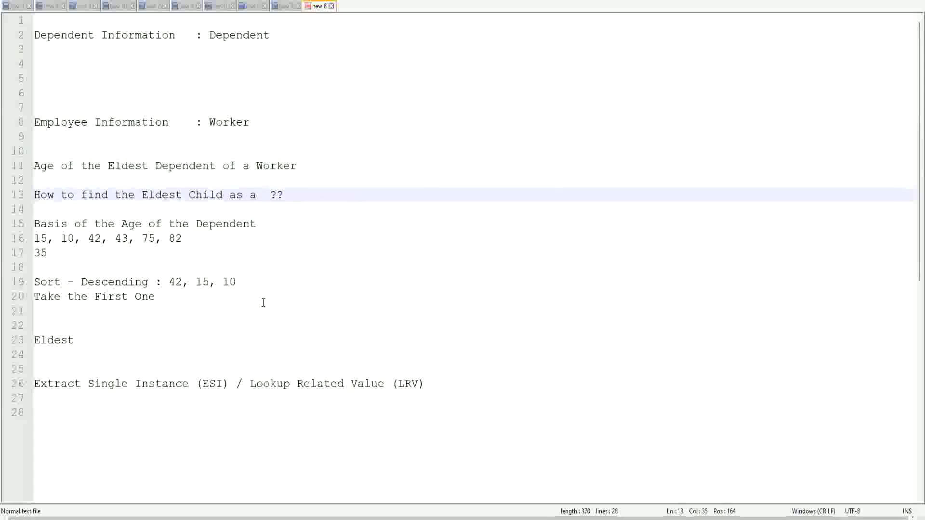
key("BackSpace")
key("BackSpace")
key("BackSpace")
key("BackSpace")
key("BackSpace")
key("BackSpace")
key("BackSpace")
key("BackSpace")
key("BackSpace")
key("BackSpace")
key("BackSpace")
type("De")
key("Return")
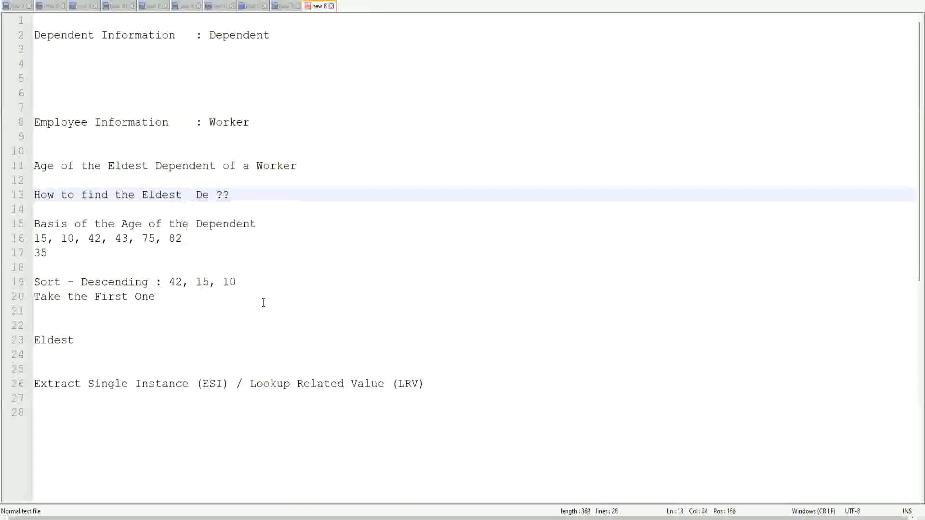
type("Child")
key("ctrl+Left")
key("ctrl+Left")
key("Left")
key("Delete")
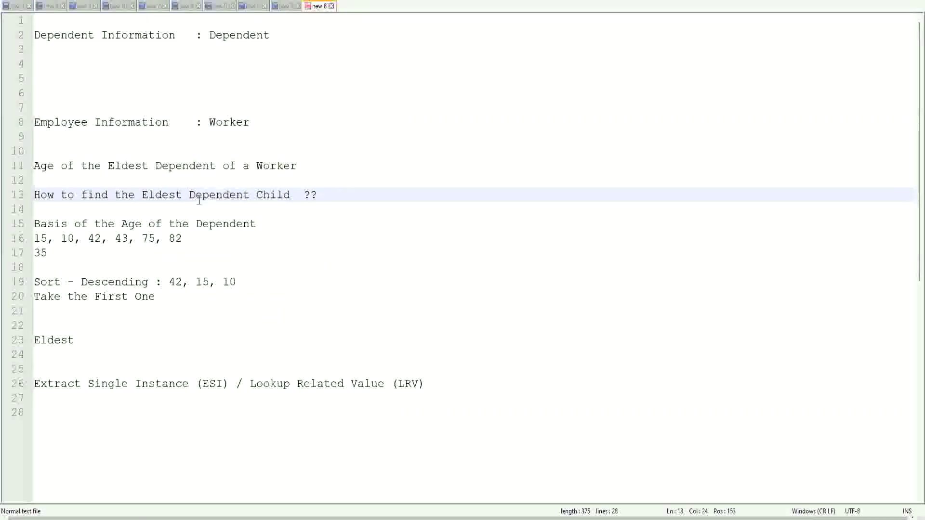
- Highlight 'Dependent Child' in the reworded question to check it, then clear the selection
left_click_drag(190, 194, 290, 194)
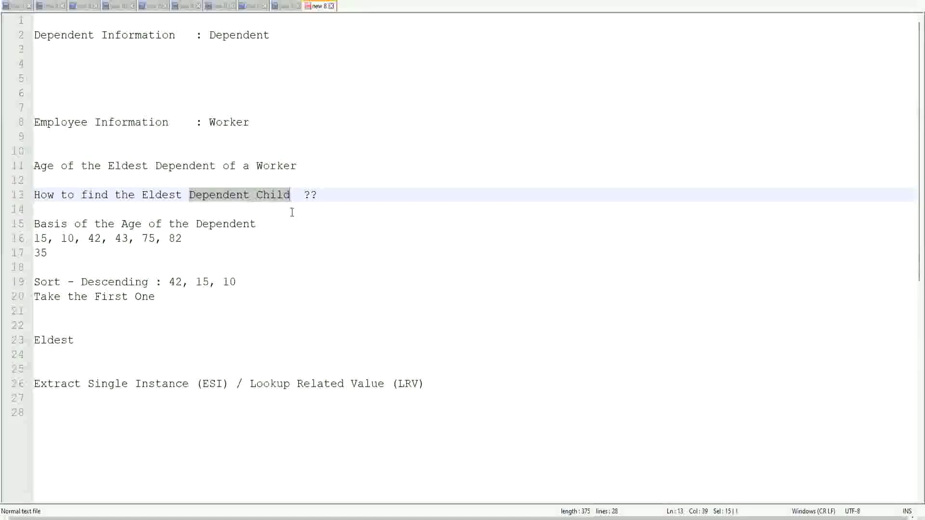
left_click(237, 197)
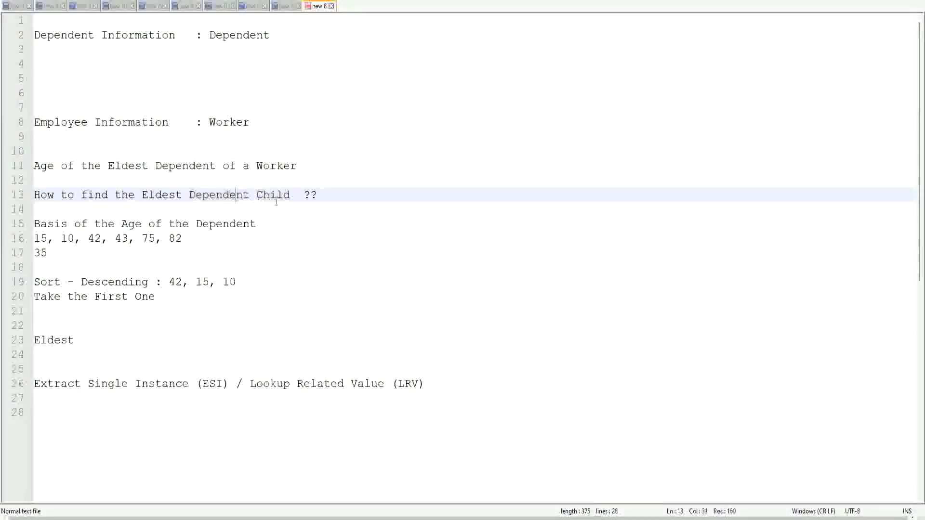
left_click(279, 199)
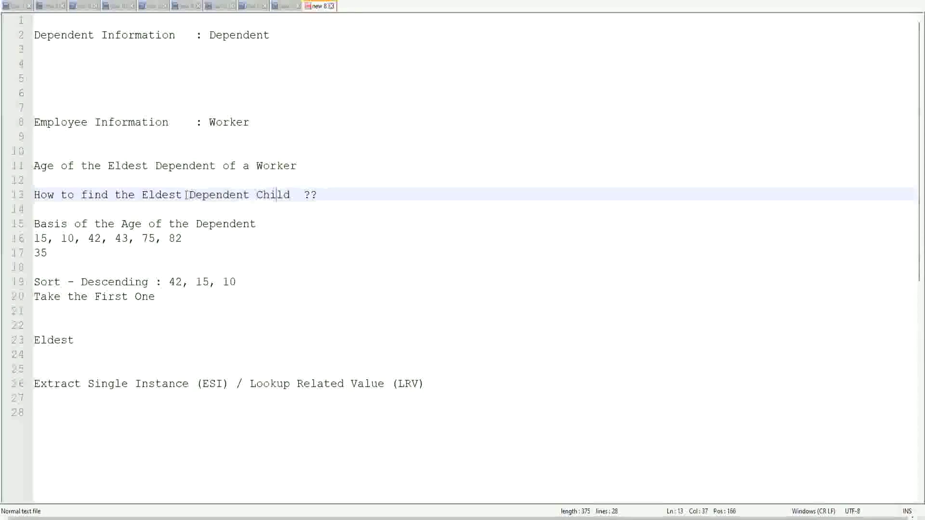
left_click_drag(188, 195, 292, 196)
left_click(282, 195)
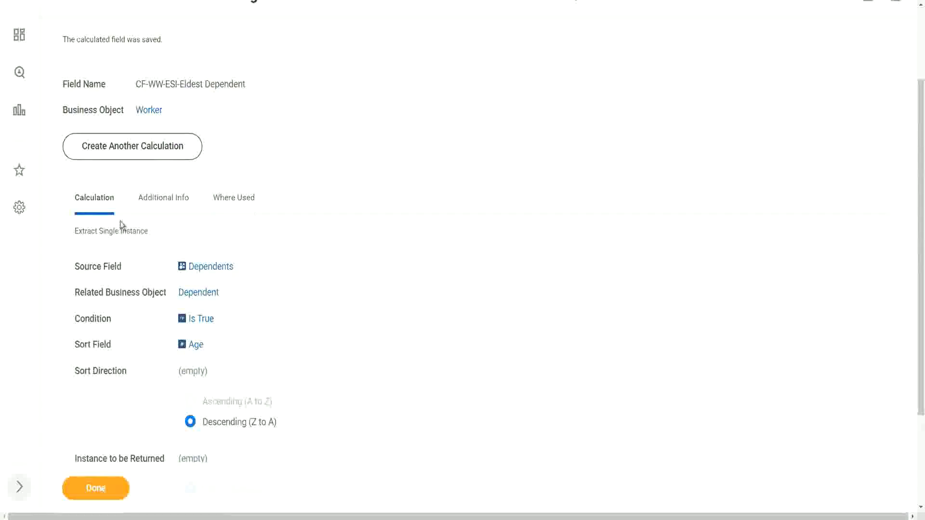
- Return to the top of the saved field's page and open the related actions beside CF-WW-ESI-Eldest Dependent
scroll(360, 228, "up", 3)
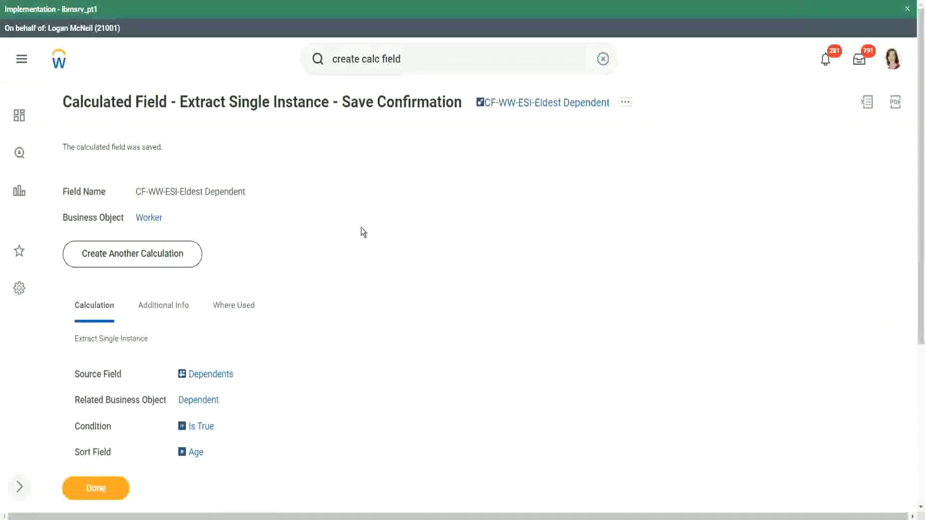
scroll(363, 232, "down", 3)
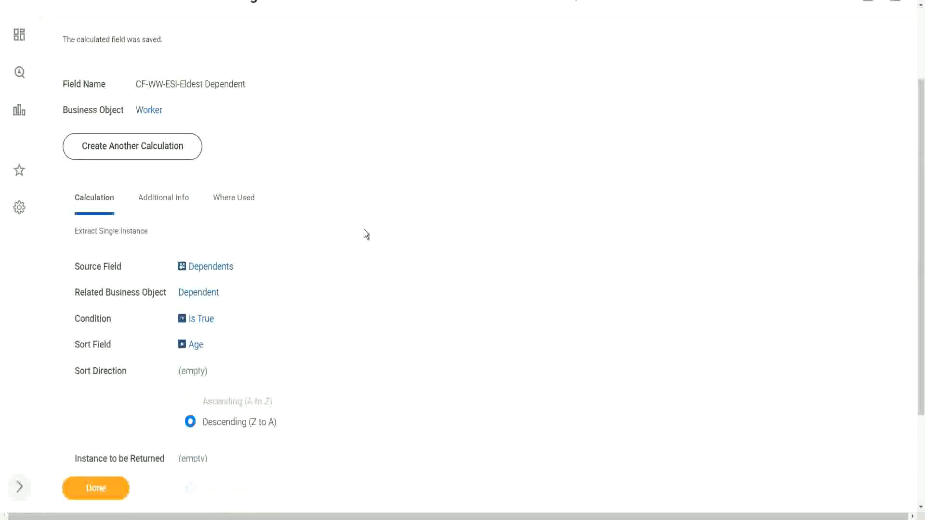
scroll(363, 230, "up", 2)
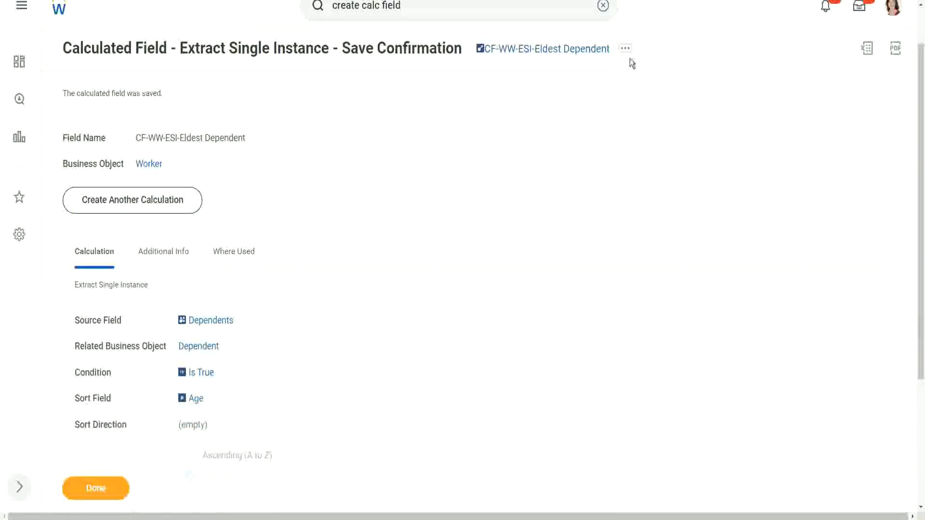
mouse_move(626, 54)
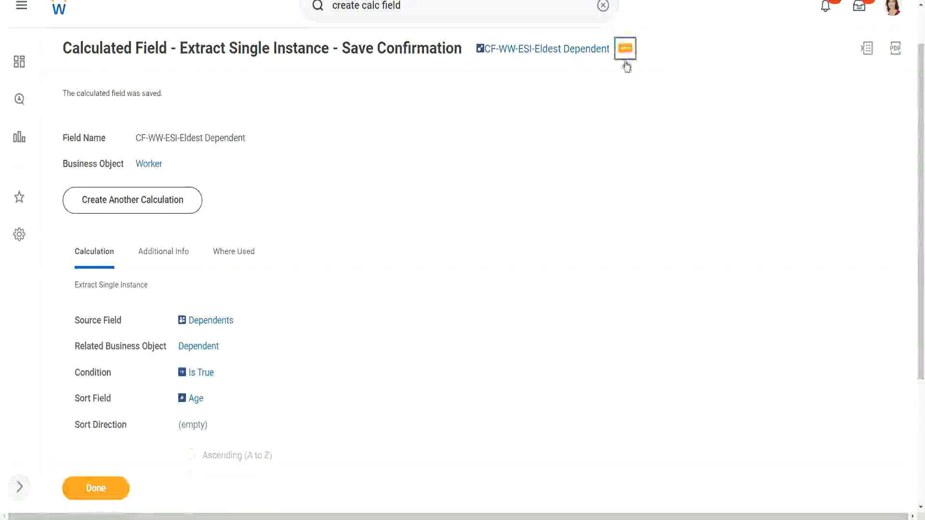
left_click(624, 48)
- Edit the calculated field as CF-WW-ESI-Eldest Dependent Child and bring up the Condition choices
mouse_move(502, 110)
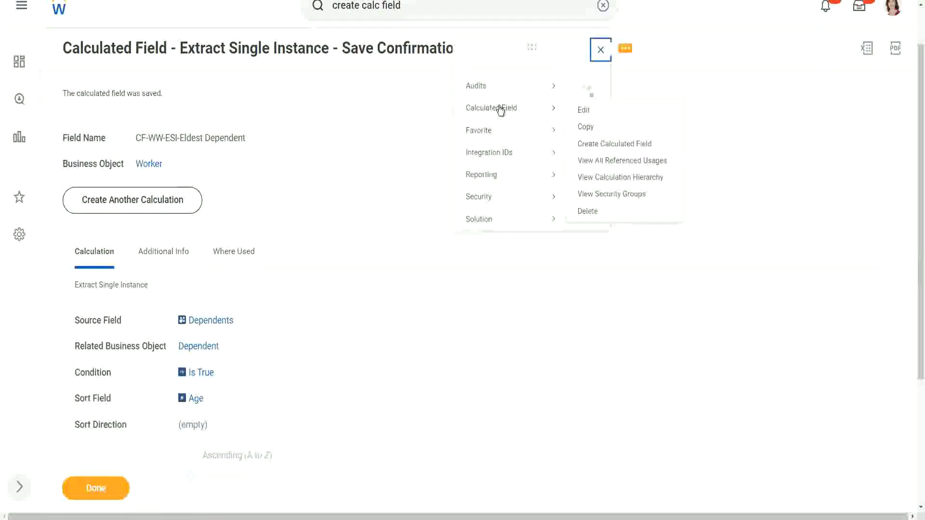
left_click(585, 111)
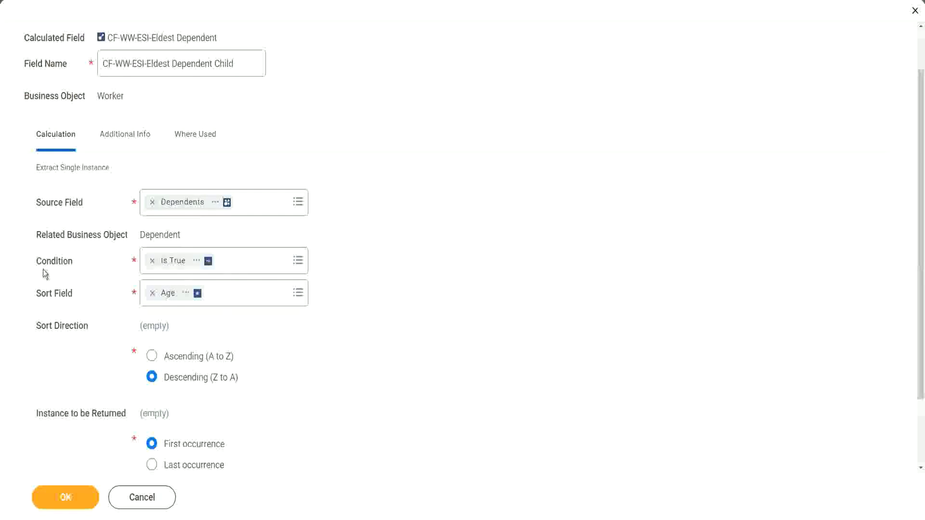
left_click(73, 263)
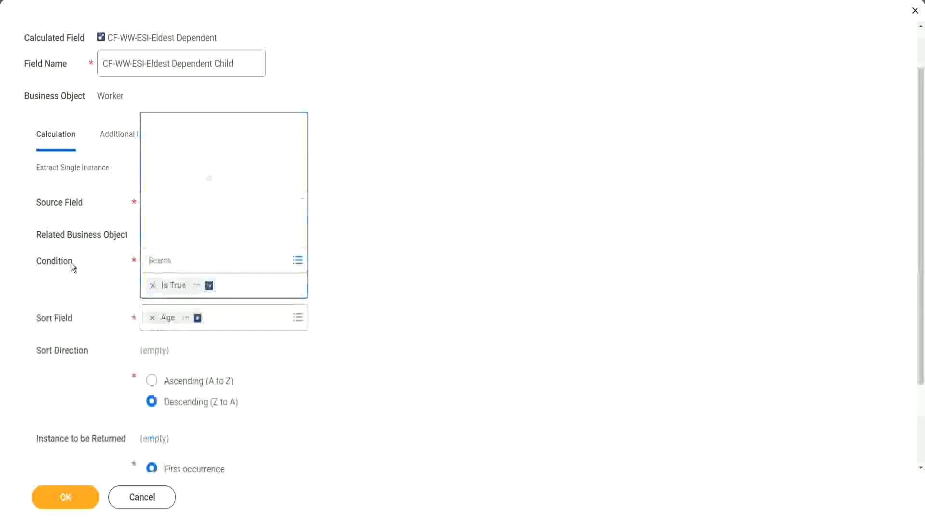